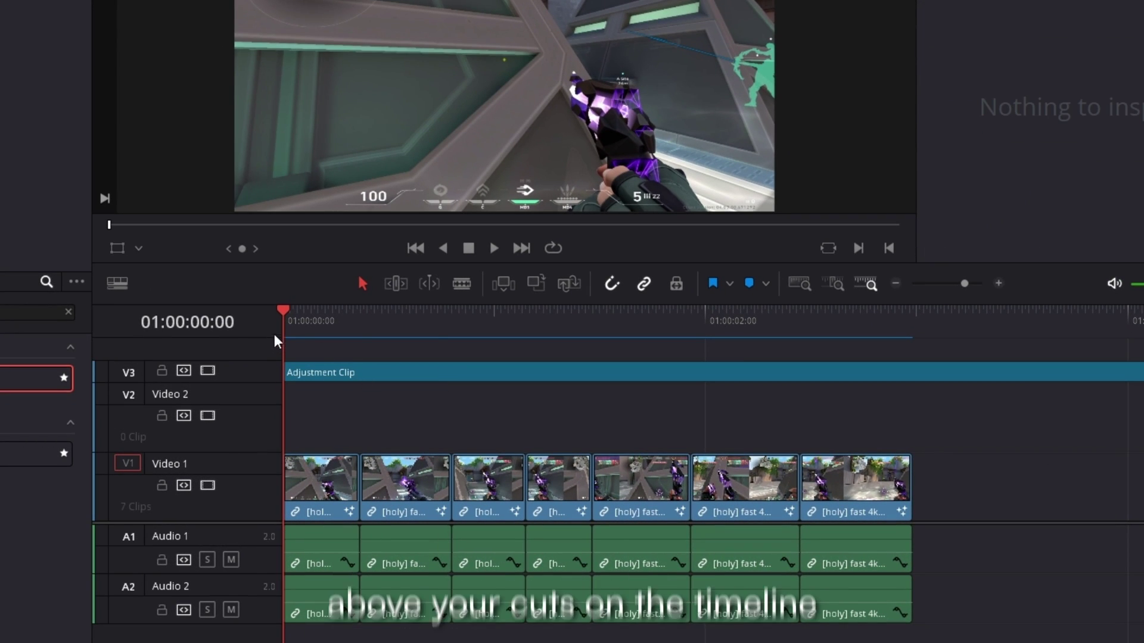
Step: Split the adjustment clip on V3 at every cut of the footage below and remove the excess past the last cut
{"action": "left_click", "coordinate": [360, 317]}
{"action": "left_click", "coordinate": [424, 376]}
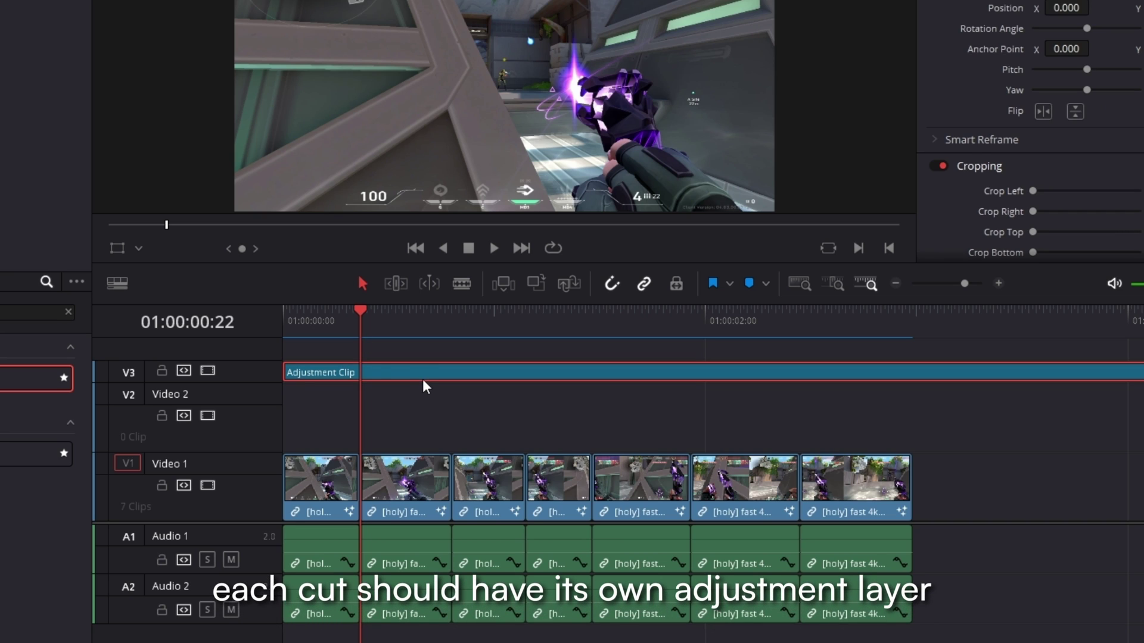
{"action": "key", "text": "ctrl+b"}
{"action": "left_click", "coordinate": [450, 317]}
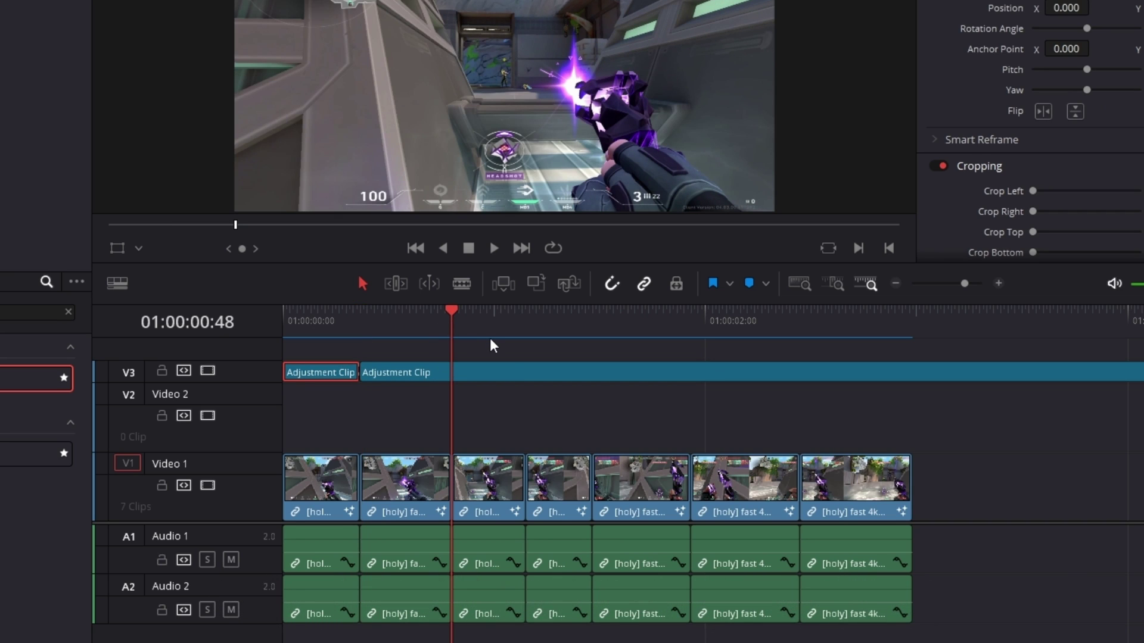
{"action": "key", "text": "ctrl+b"}
{"action": "left_click", "coordinate": [506, 323]}
{"action": "left_click", "coordinate": [526, 324]}
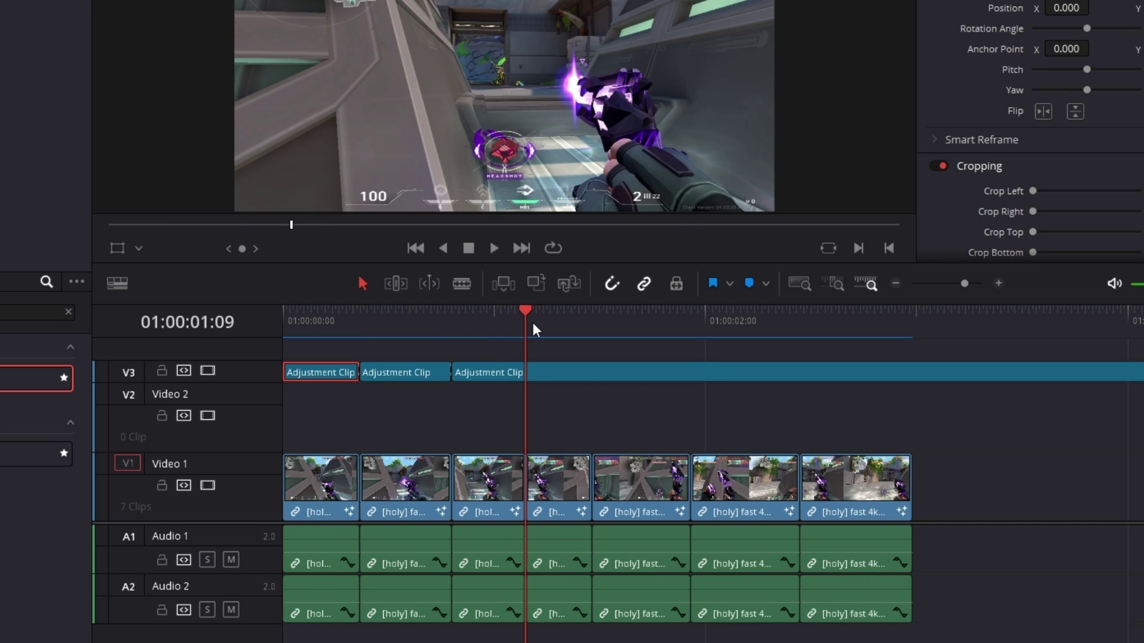
{"action": "key", "text": "ctrl+b"}
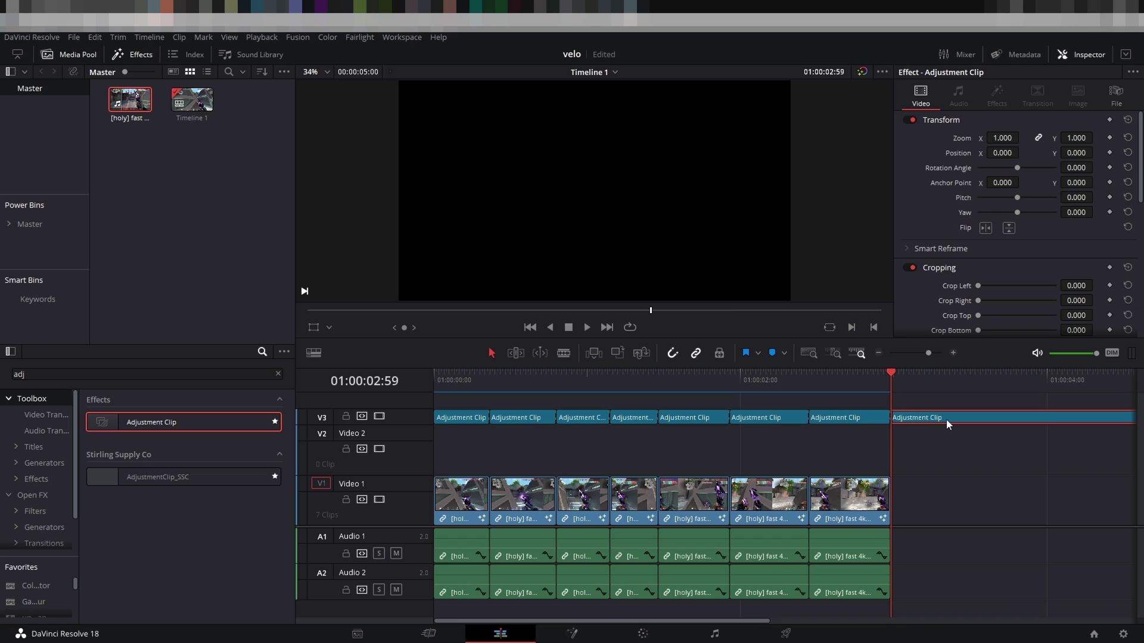
{"action": "left_click", "coordinate": [946, 419]}
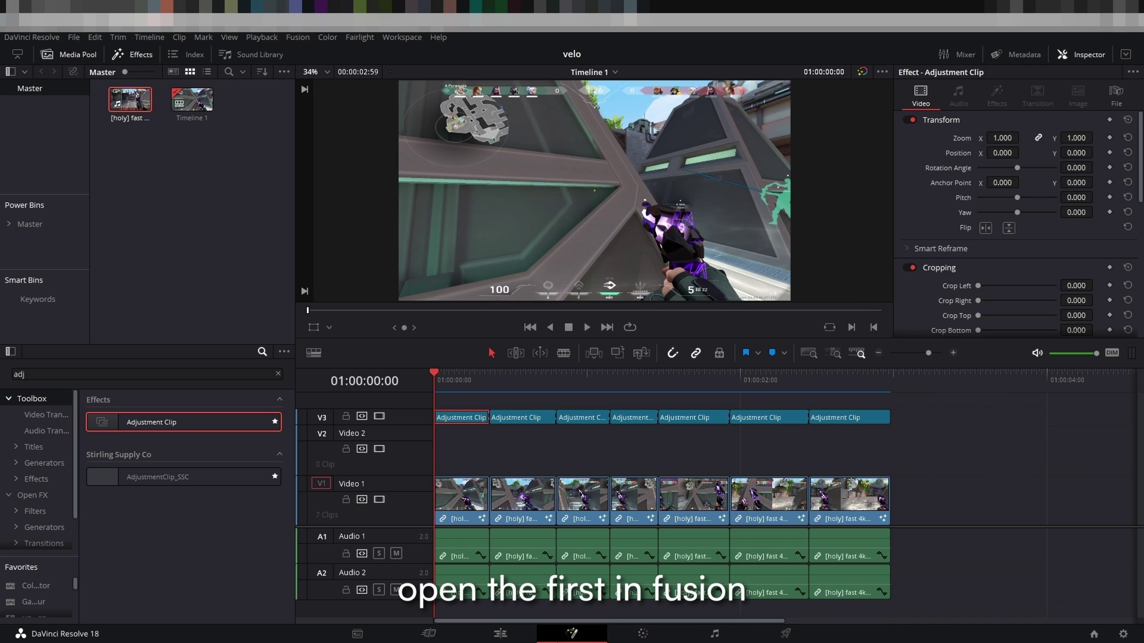
Step: In Fusion, give the first adjustment clip a Transform with size 1.1 and keyframe its size and center at frame 0
{"action": "key", "text": "shift+5"}
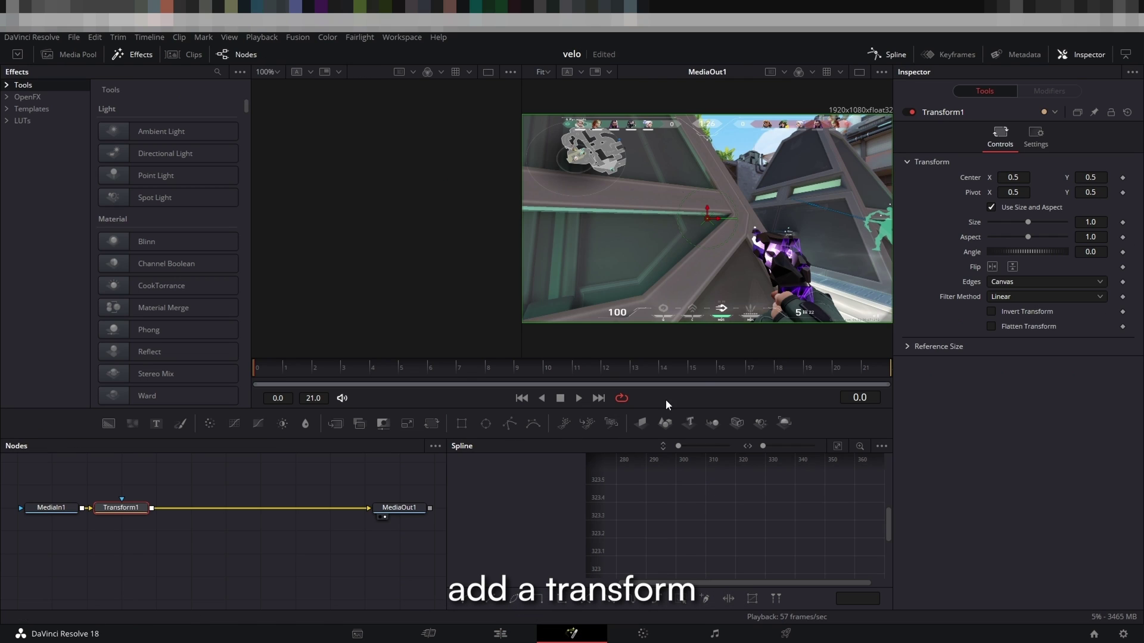
{"action": "left_click", "coordinate": [1099, 222]}
{"action": "key", "text": "BackSpace"}
{"action": "type", "text": "1"}
{"action": "key", "text": "Return"}
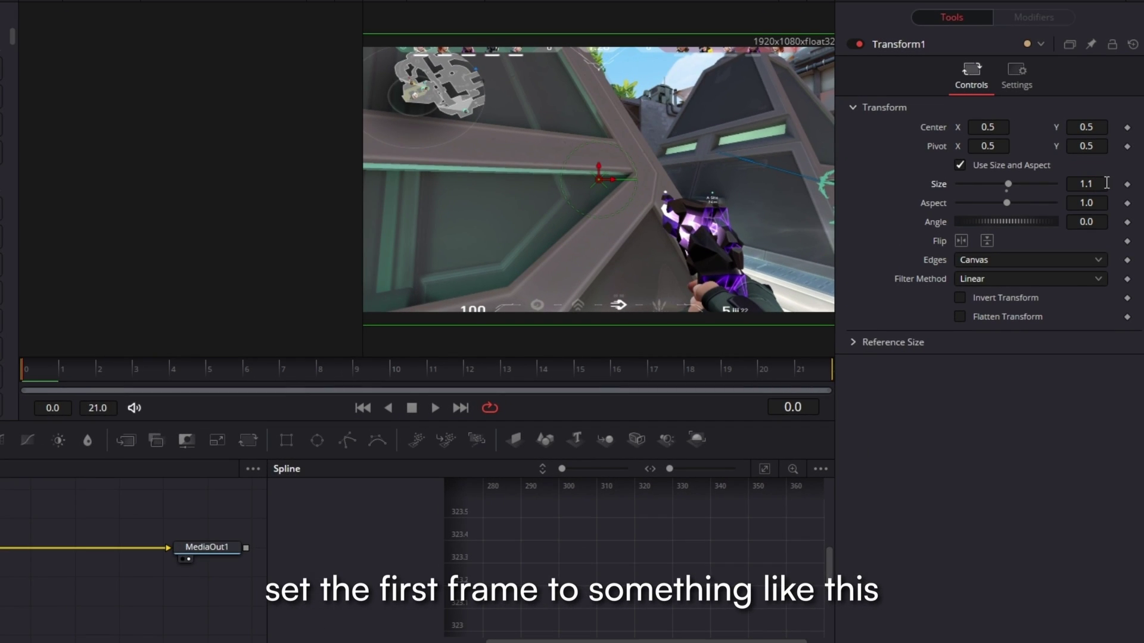
{"action": "left_click", "coordinate": [1126, 184]}
{"action": "left_click", "coordinate": [1127, 127]}
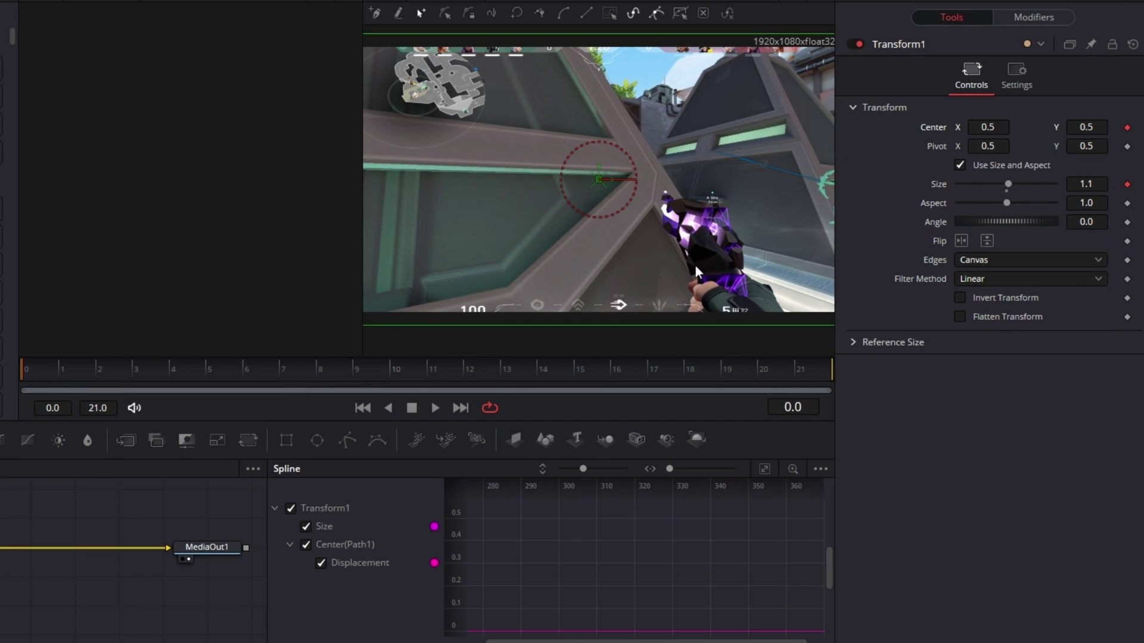
Step: At frame 10, keyframe the Transform at a size of about 1.5 with its center moved to X about 0.36
{"action": "left_click", "coordinate": [391, 369]}
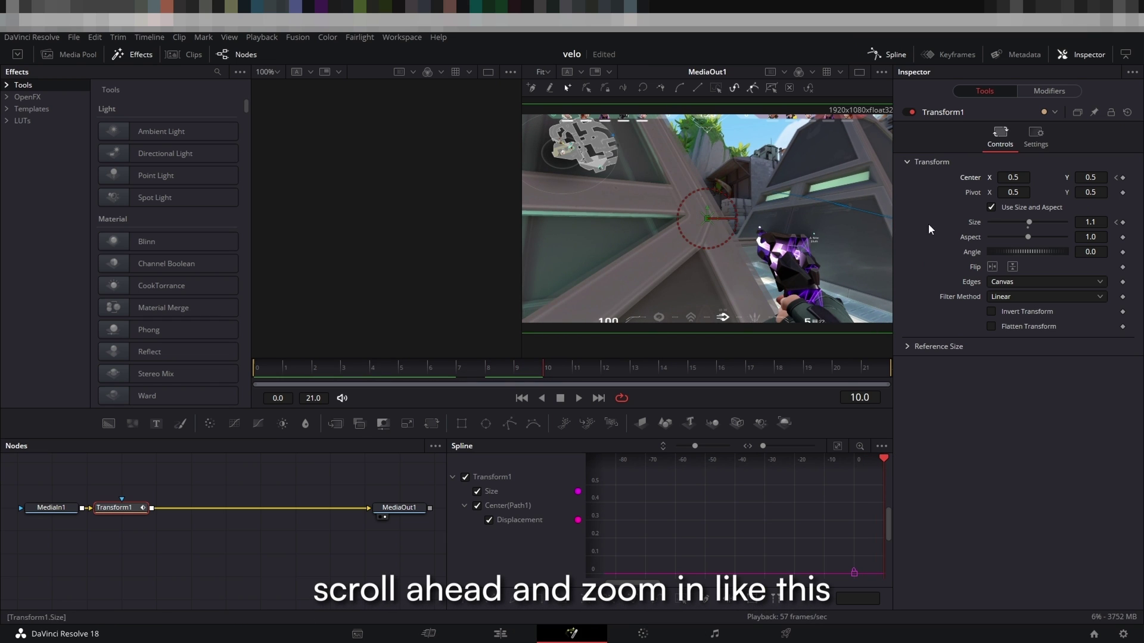
{"action": "left_click_drag", "start_coordinate": [1082, 221], "coordinate": [1132, 222]}
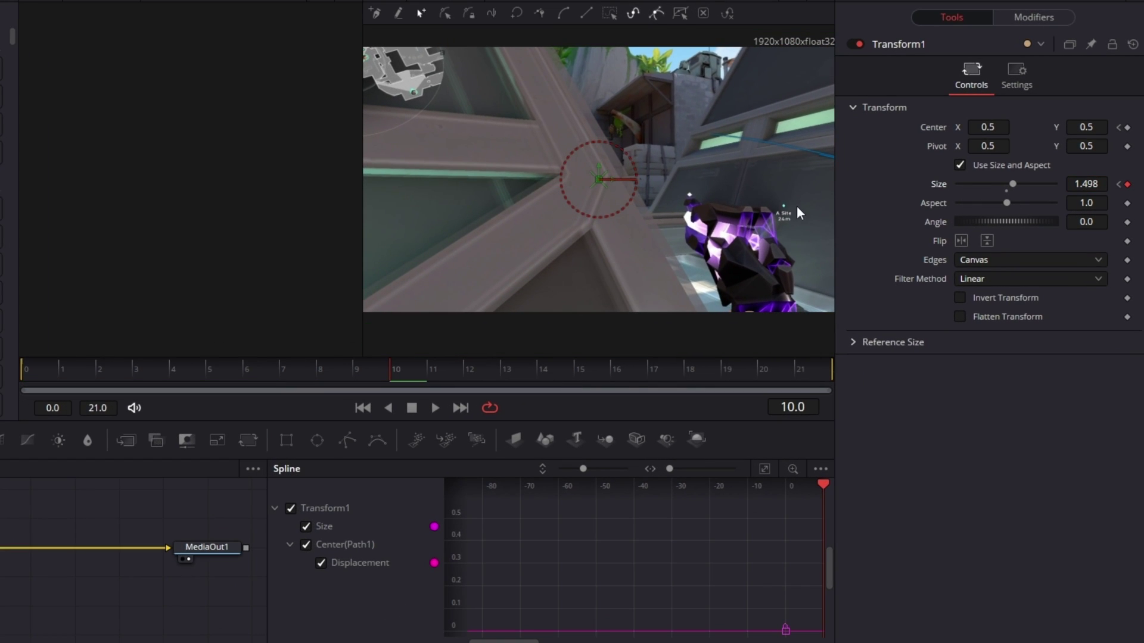
{"action": "left_click_drag", "start_coordinate": [599, 179], "coordinate": [530, 149]}
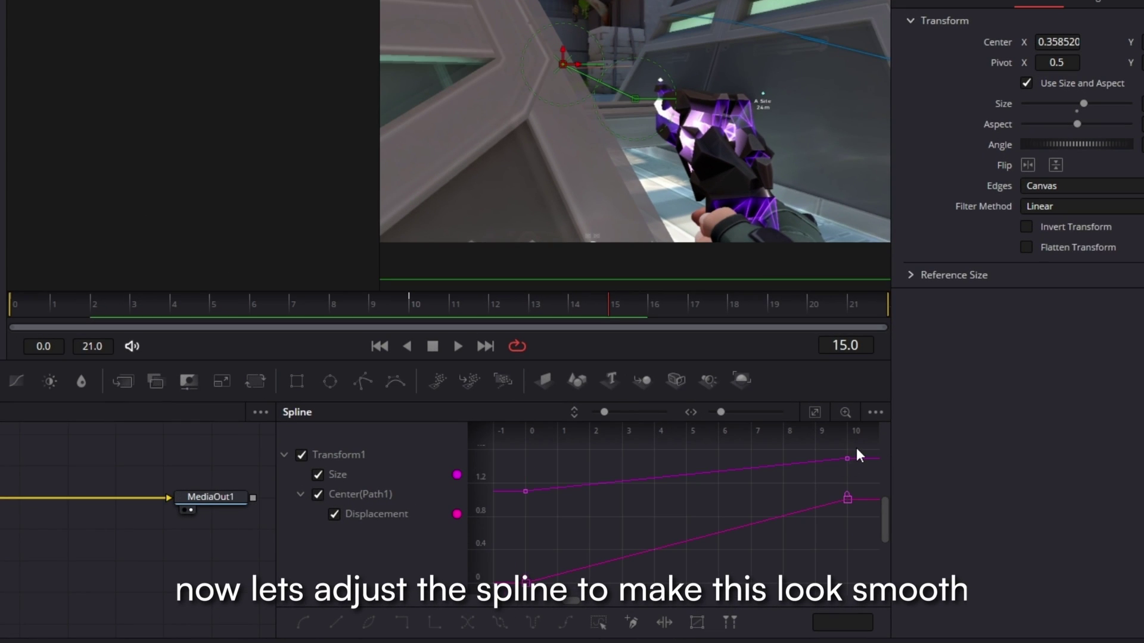
Step: Smooth the size and displacement curves and move both end keyframes to about frame 13 to slow the zoom
{"action": "left_click_drag", "start_coordinate": [856, 448], "coordinate": [516, 600]}
{"action": "left_click", "coordinate": [302, 623]}
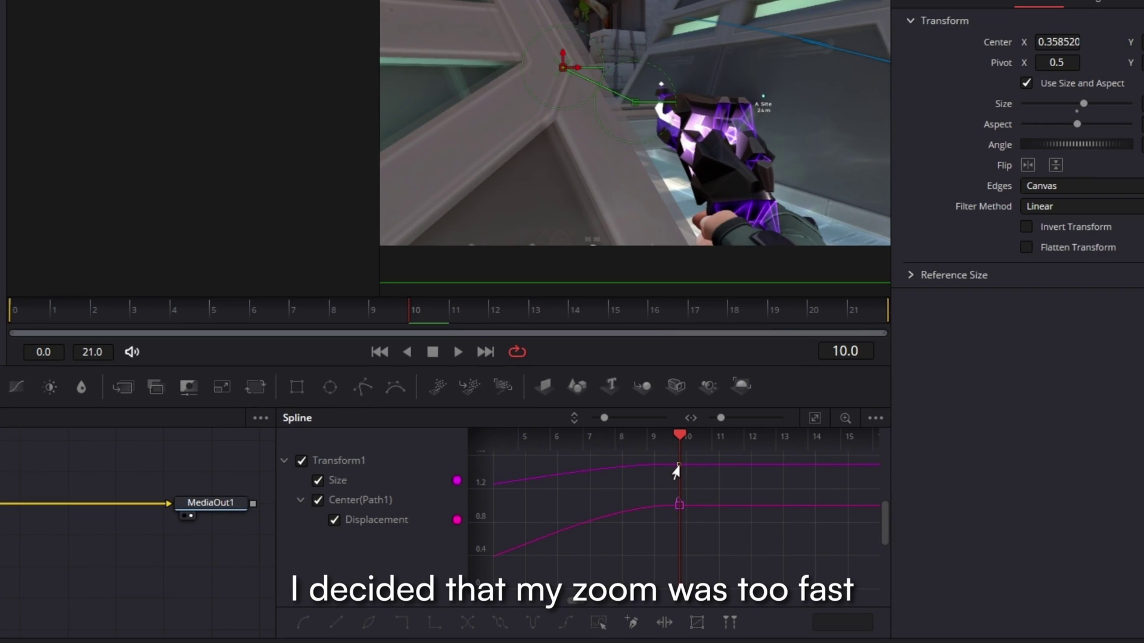
{"action": "left_click_drag", "start_coordinate": [677, 465], "coordinate": [777, 470]}
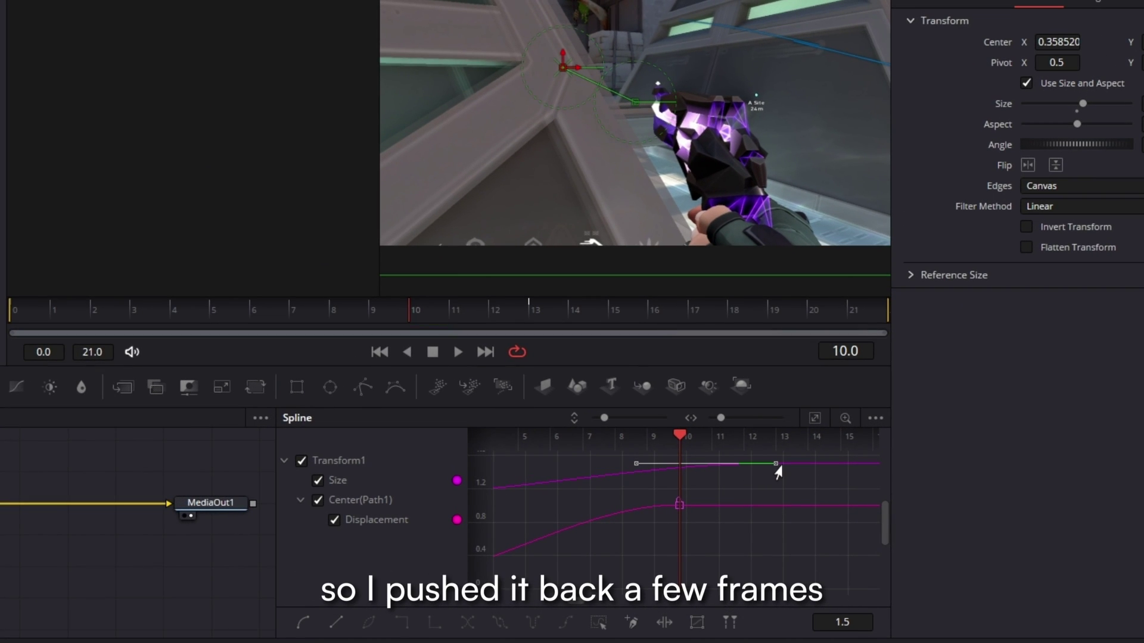
{"action": "left_click", "coordinate": [682, 504]}
{"action": "left_click_drag", "start_coordinate": [682, 504], "coordinate": [767, 511]}
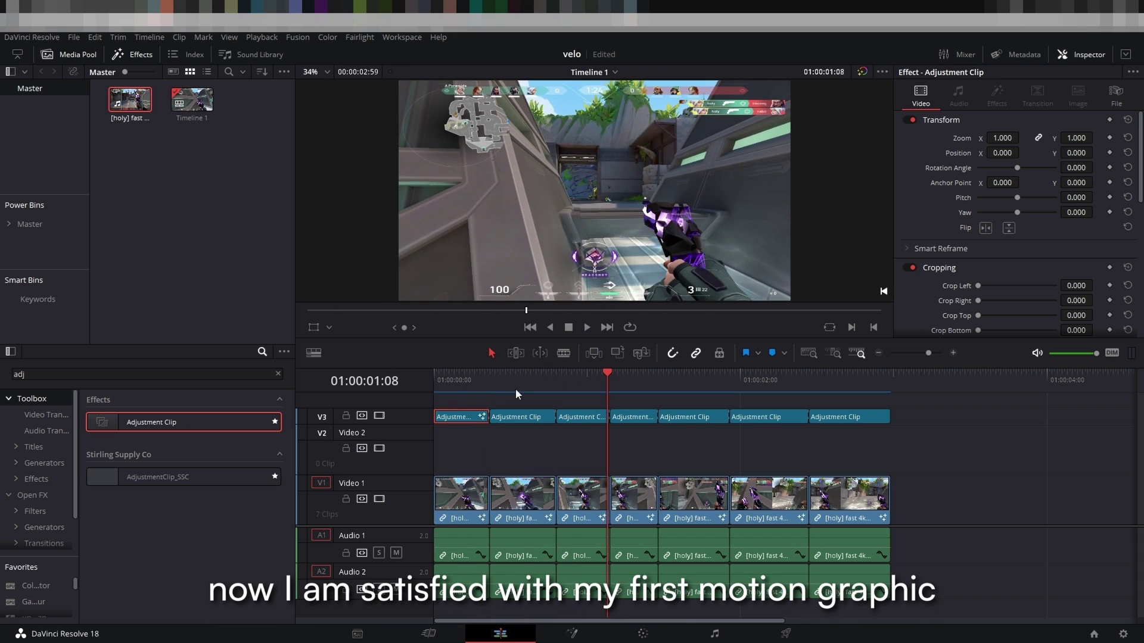
Step: Add a Transform to the second adjustment clip in Fusion, keyframing size 2.59 at frame 22 and 1.19 at frame 47
{"action": "left_click", "coordinate": [460, 385]}
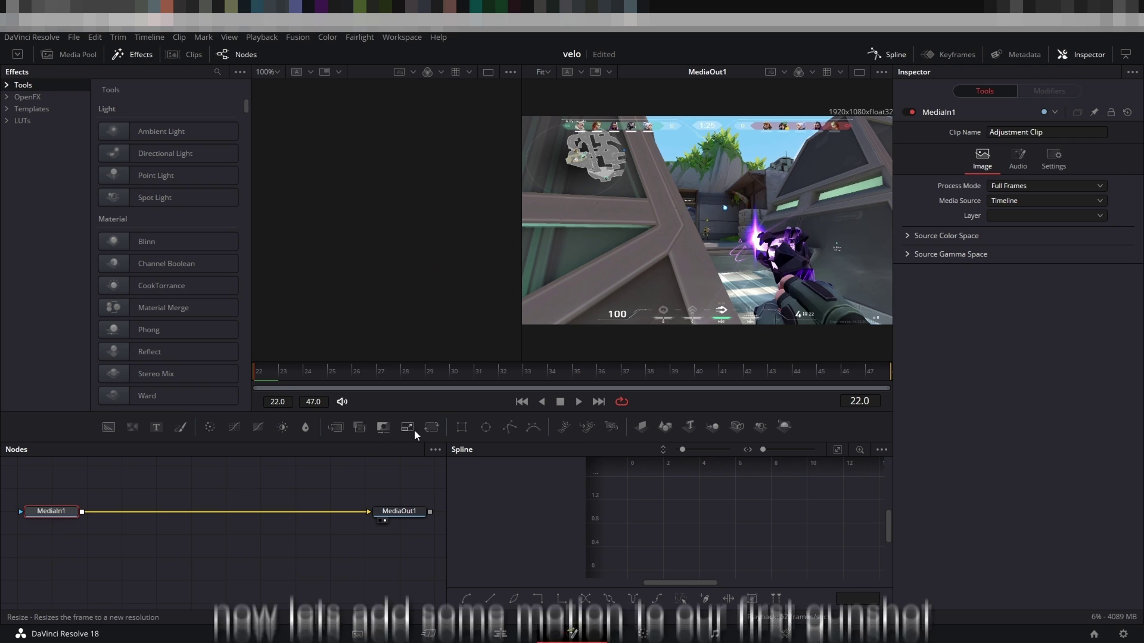
{"action": "left_click", "coordinate": [431, 427]}
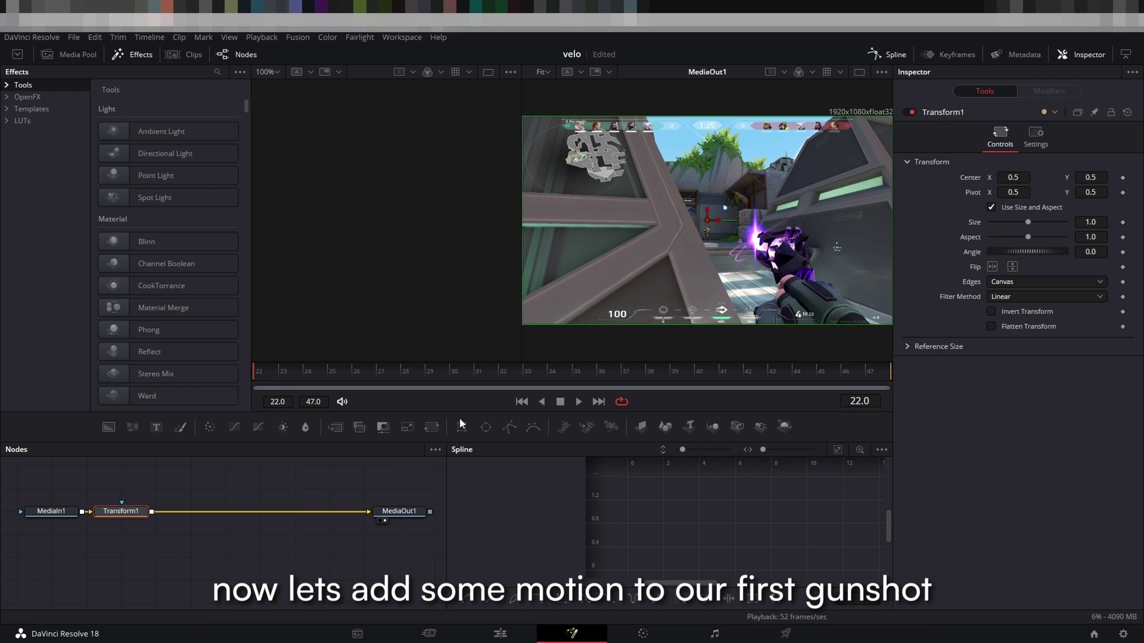
{"action": "left_click", "coordinate": [1121, 222]}
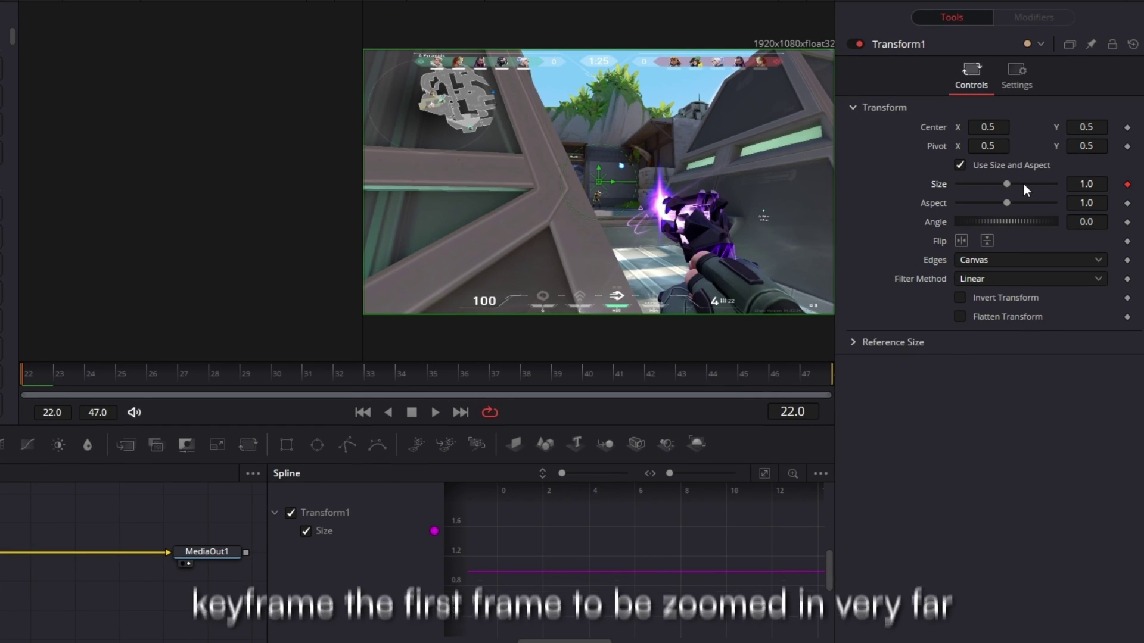
{"action": "left_click_drag", "start_coordinate": [1007, 184], "coordinate": [1045, 183]}
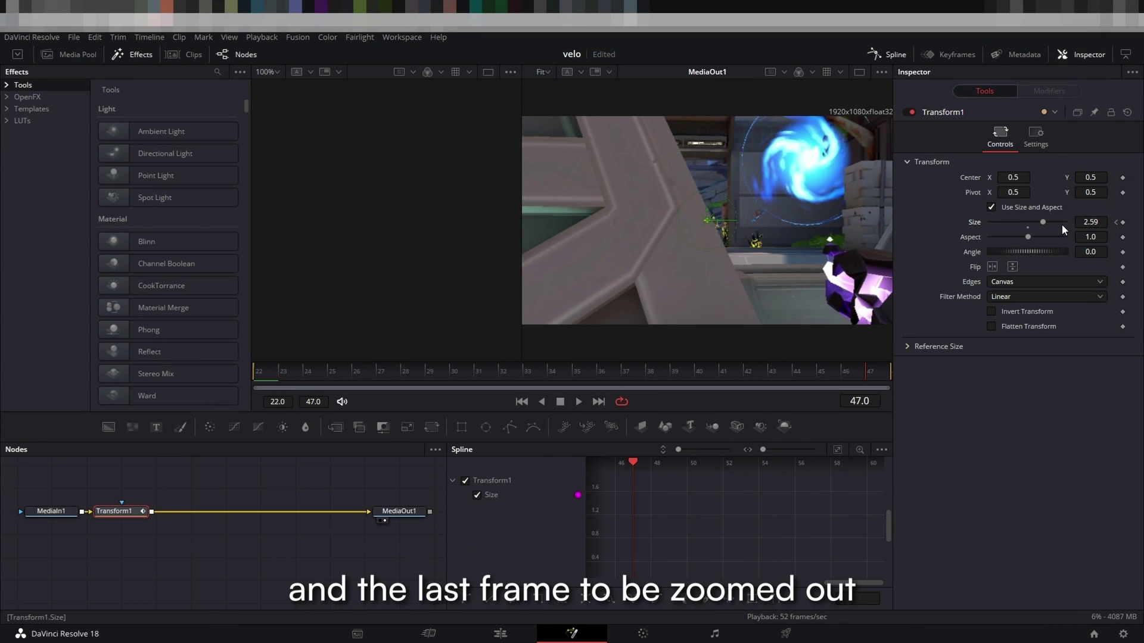
{"action": "left_click_drag", "start_coordinate": [1026, 184], "coordinate": [1007, 186]}
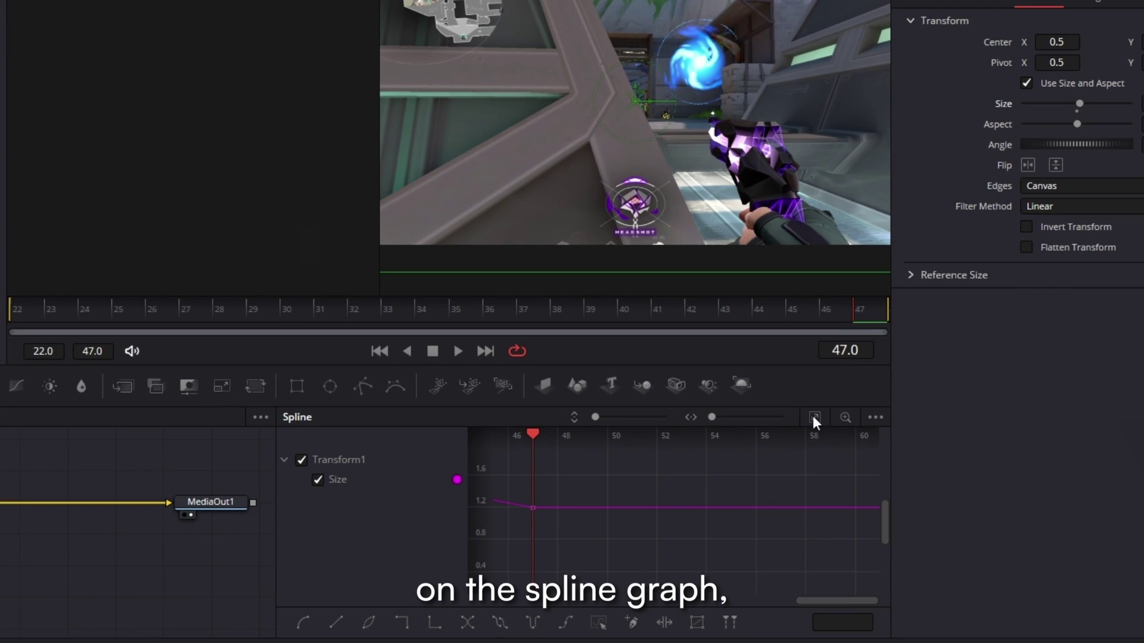
Step: Reshape the size curve into a steep drop that levels off, with a vertical first handle and a long flat last handle
{"action": "left_click", "coordinate": [764, 473]}
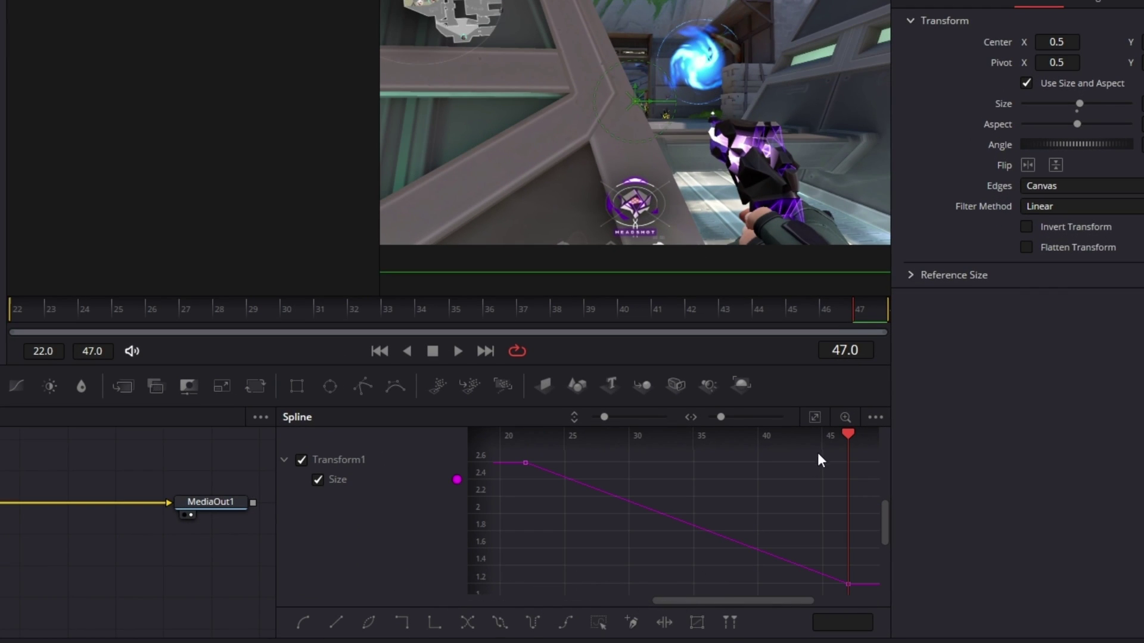
{"action": "left_click", "coordinate": [525, 462]}
{"action": "left_click_drag", "start_coordinate": [632, 503], "coordinate": [524, 582]}
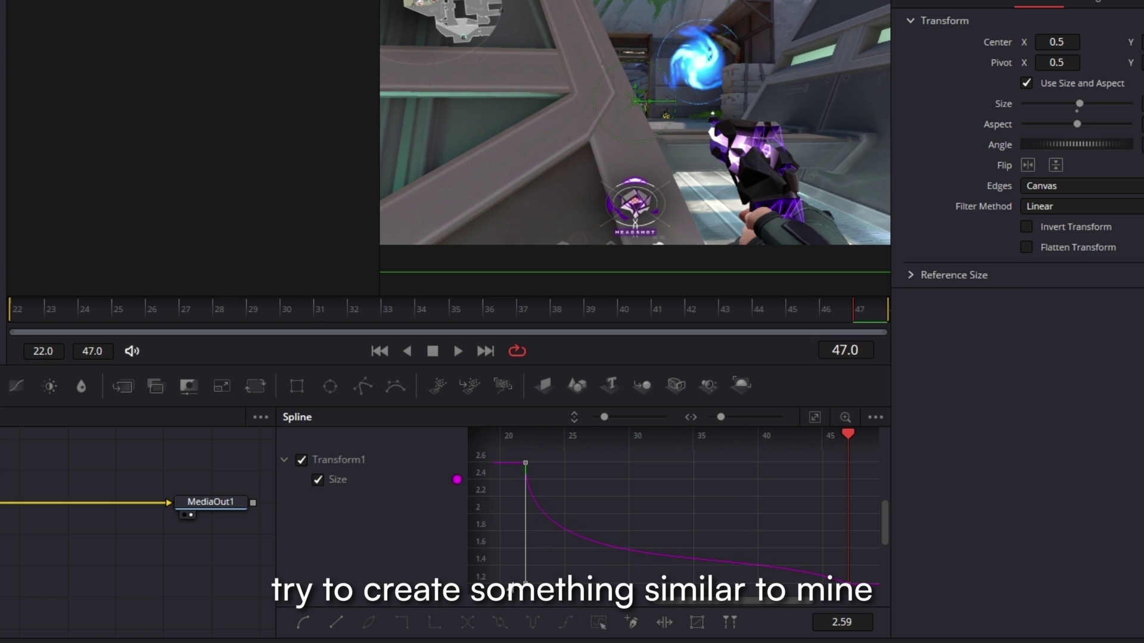
{"action": "left_click", "coordinate": [848, 584]}
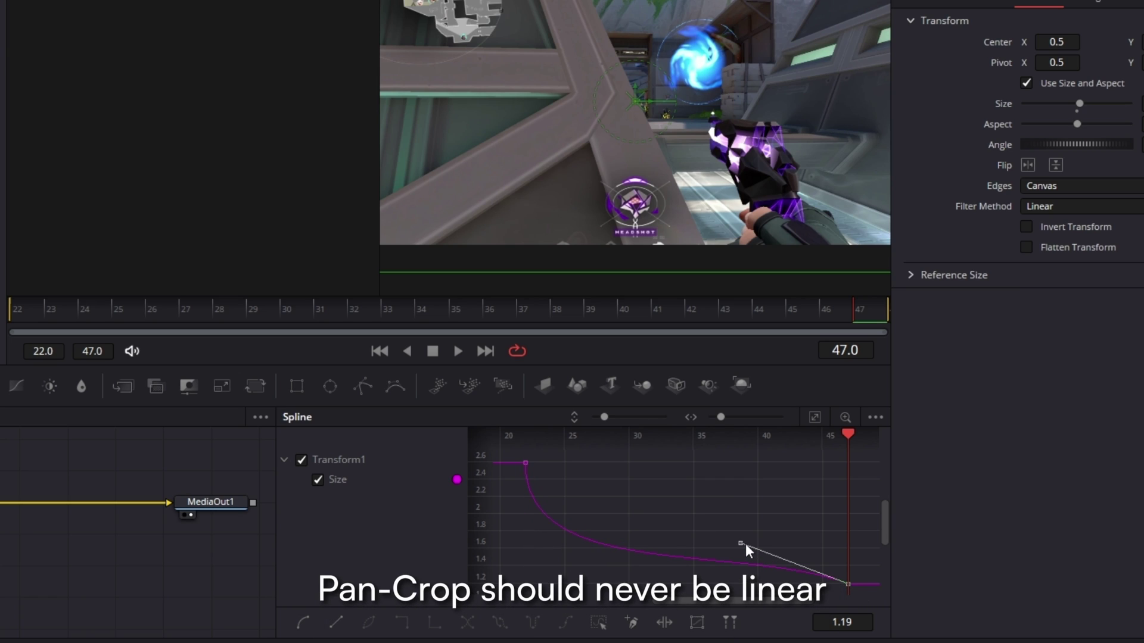
{"action": "left_click", "coordinate": [735, 545]}
{"action": "left_click", "coordinate": [847, 584]}
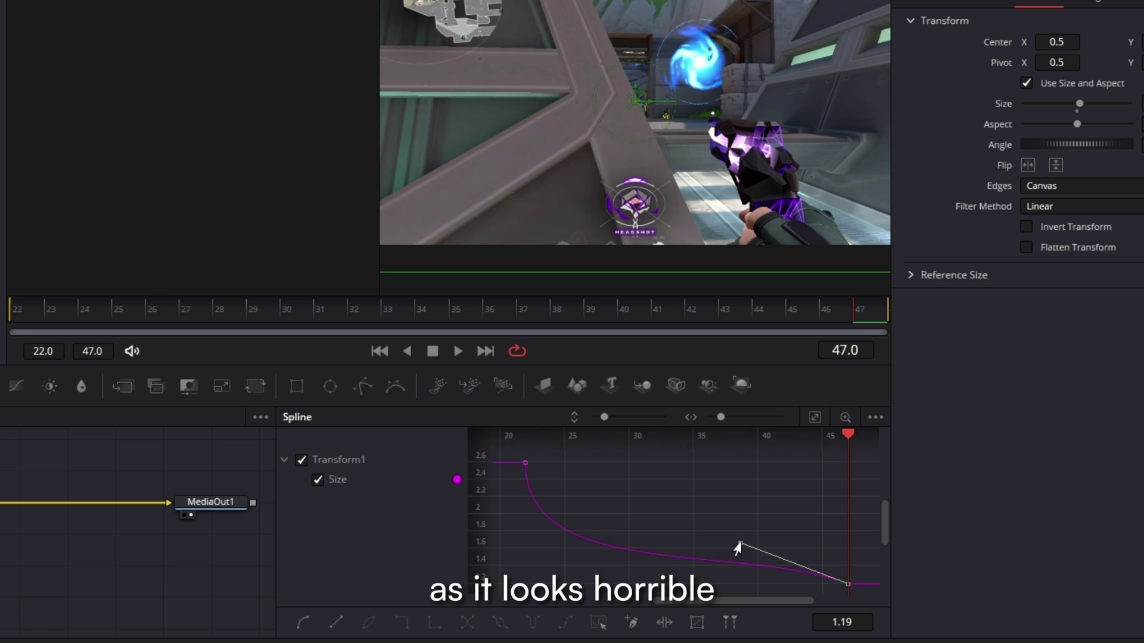
{"action": "left_click_drag", "start_coordinate": [740, 544], "coordinate": [602, 585]}
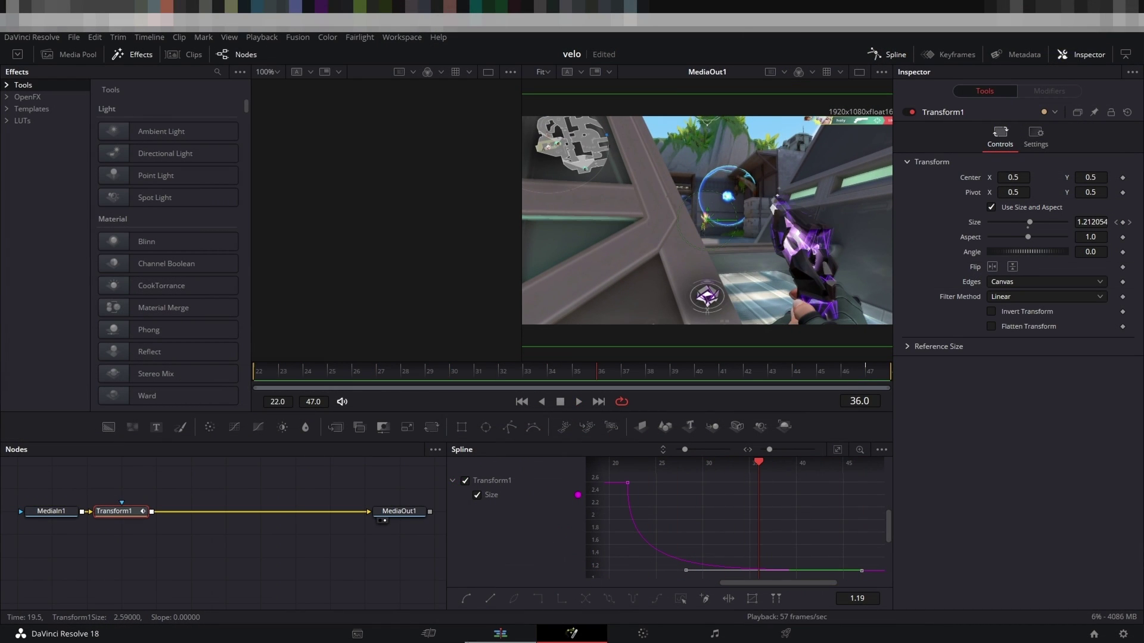
Step: Return to the Edit page and play the timeline from near the start to review the first two zooms
{"action": "left_click", "coordinate": [458, 636]}
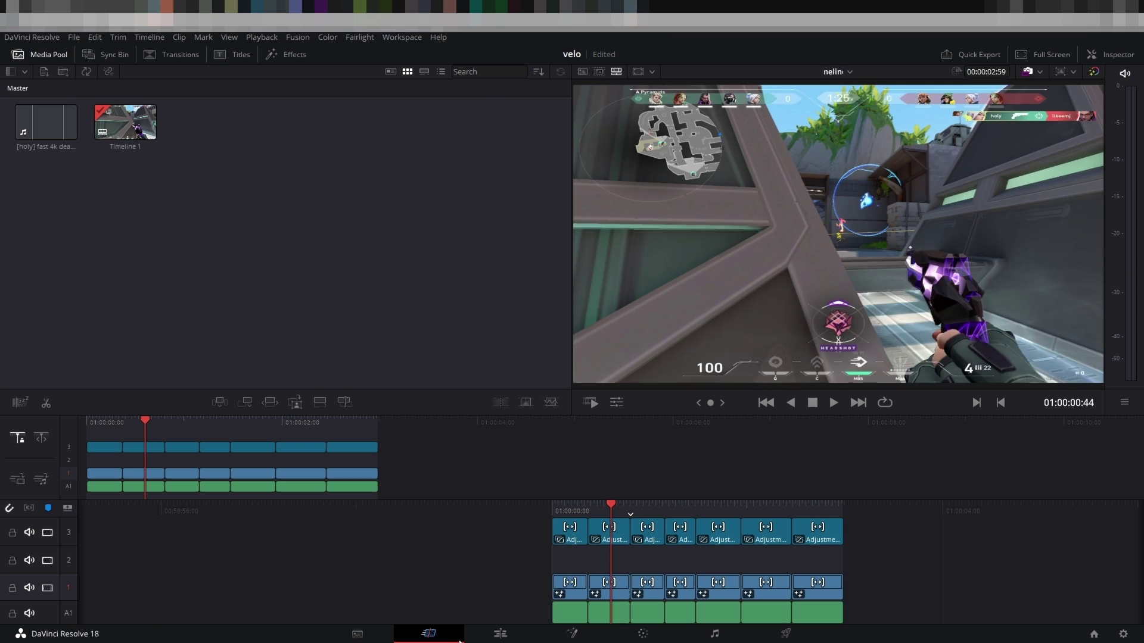
{"action": "left_click", "coordinate": [489, 635]}
{"action": "left_click_drag", "start_coordinate": [494, 387], "coordinate": [459, 388]}
{"action": "key", "text": "space"}
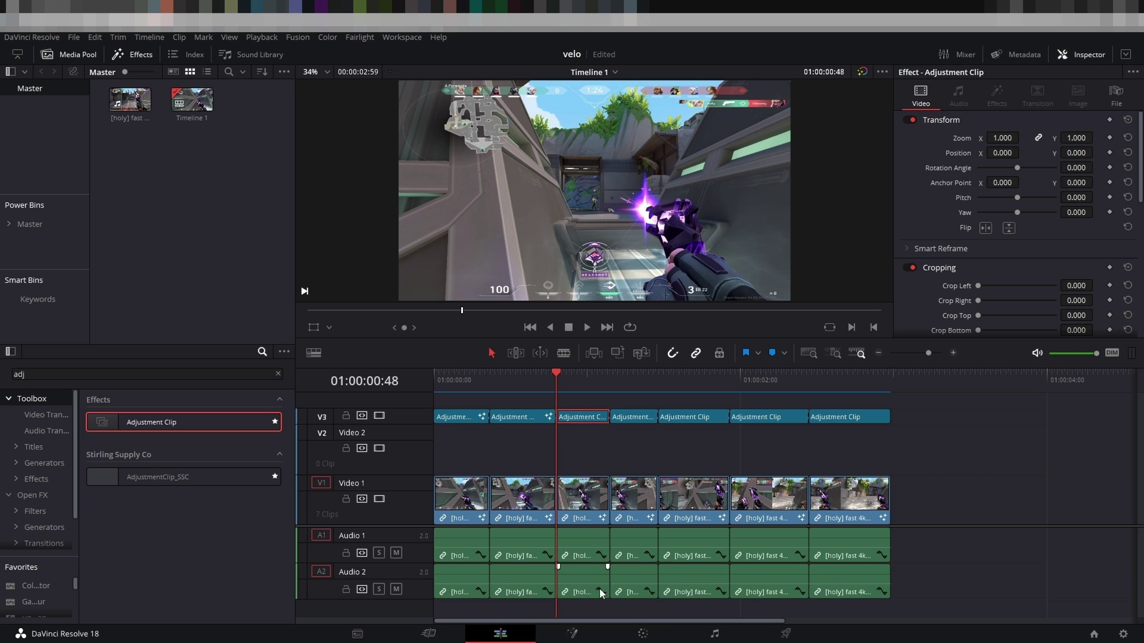
Step: Add a Transform to the third adjustment clip in Fusion, keyframing size 3.73 at frame 48 and 1.13 at frame 68
{"action": "left_click", "coordinate": [591, 635]}
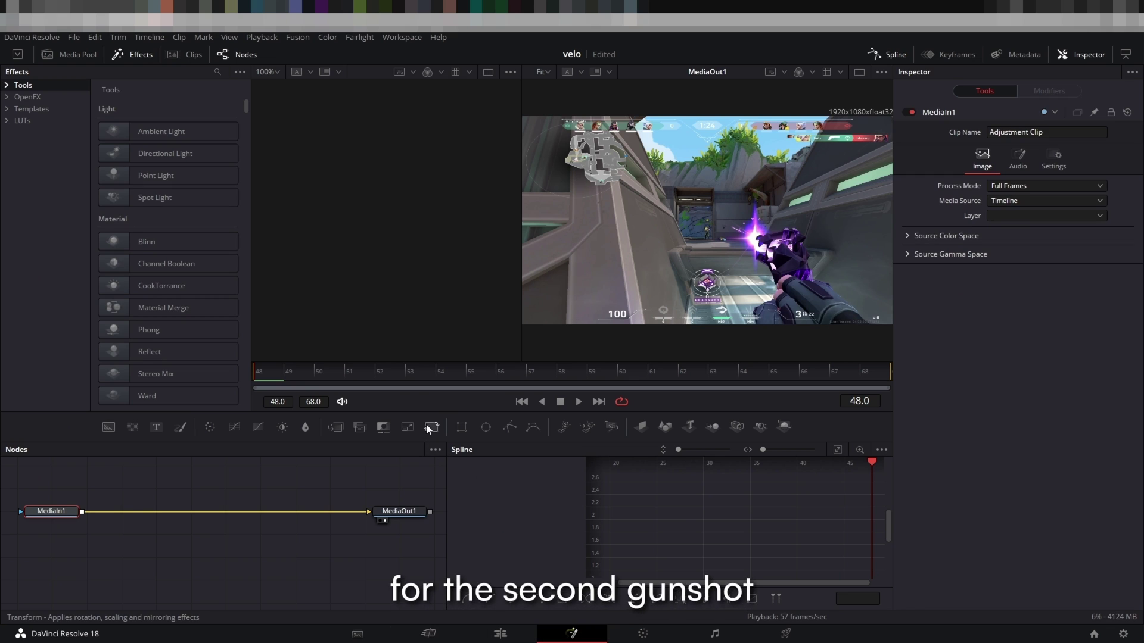
{"action": "left_click", "coordinate": [431, 427]}
{"action": "left_click", "coordinate": [1122, 223]}
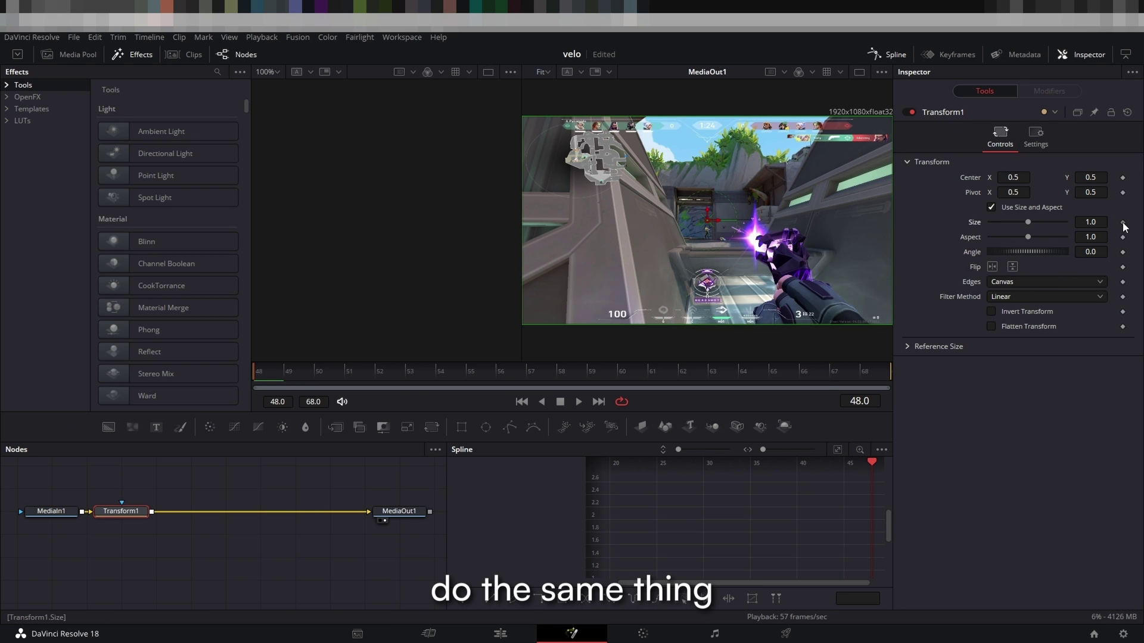
{"action": "left_click_drag", "start_coordinate": [1028, 222], "coordinate": [1052, 223]}
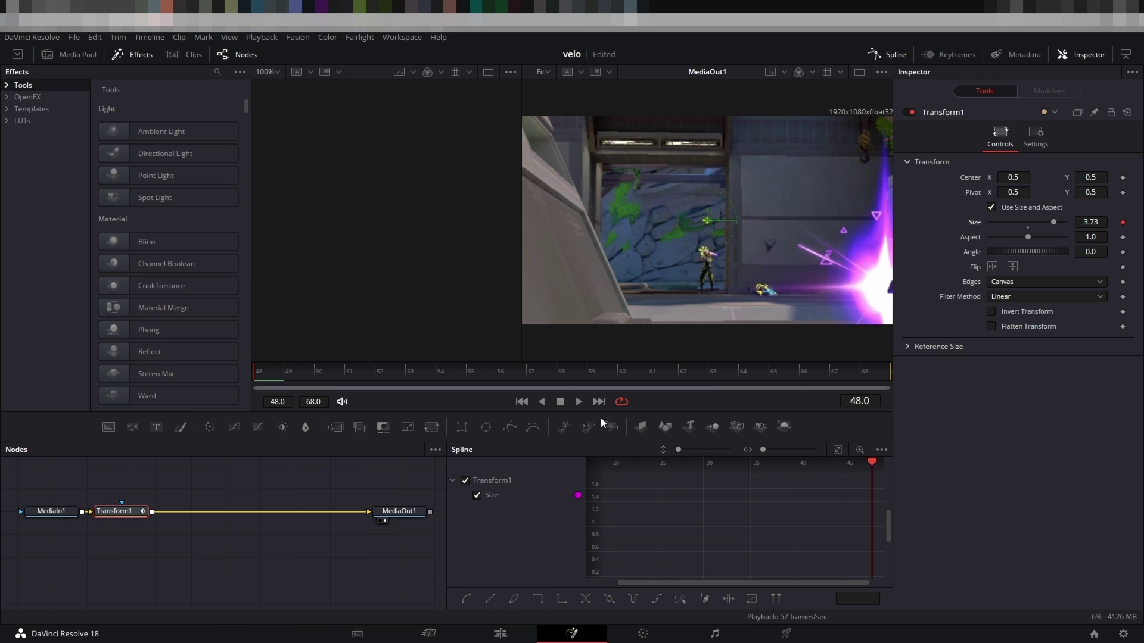
{"action": "left_click", "coordinate": [598, 402]}
{"action": "left_click_drag", "start_coordinate": [1048, 222], "coordinate": [1028, 223]}
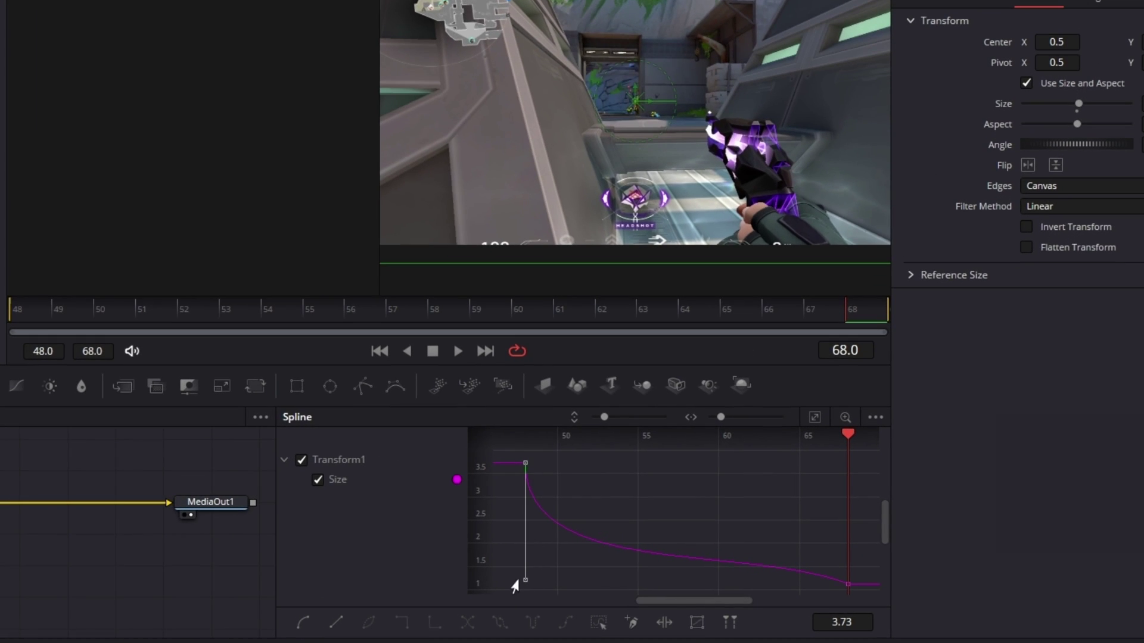
Step: Flatten and lengthen the last size keyframe's handle toward the first keyframe, and play back the result on the Edit page
{"action": "left_click", "coordinate": [847, 584]}
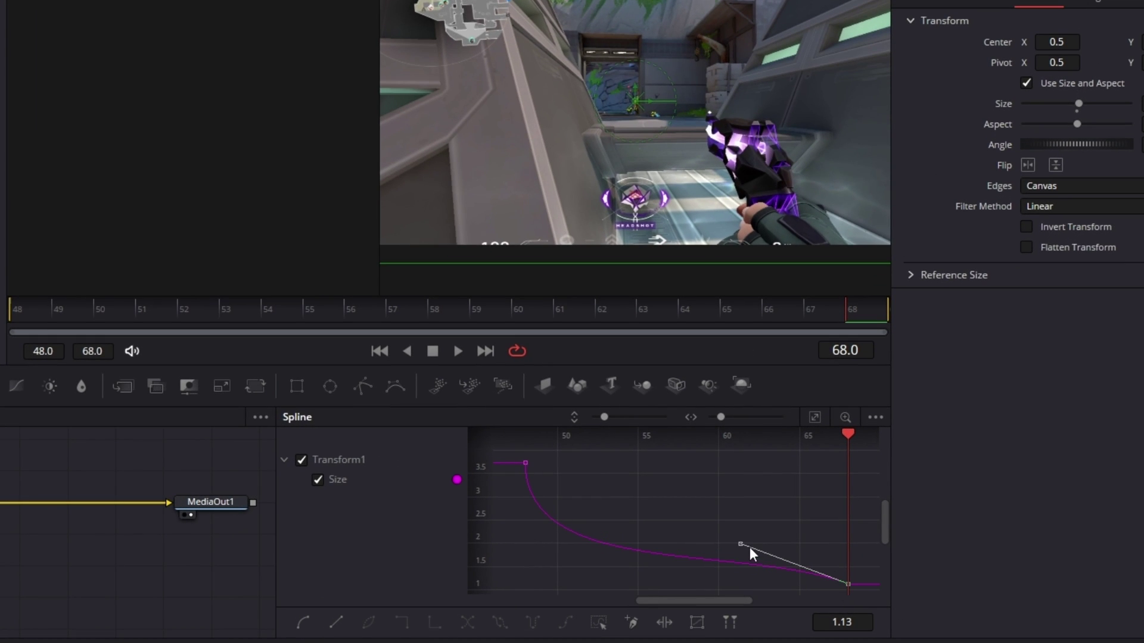
{"action": "left_click_drag", "start_coordinate": [741, 542], "coordinate": [560, 583]}
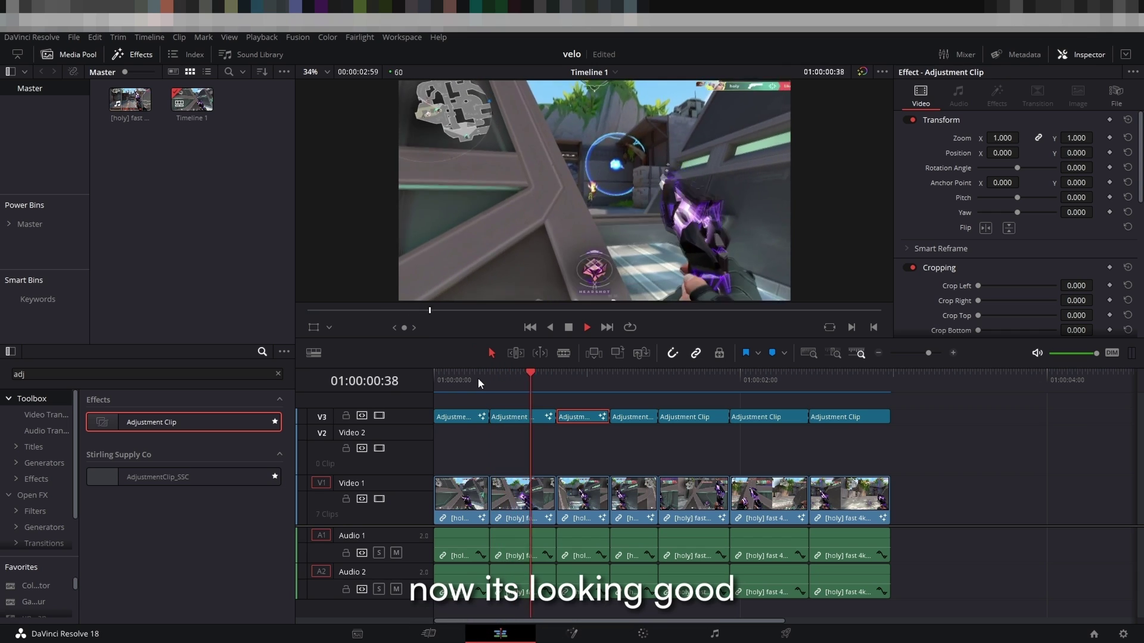
{"action": "key", "text": "space"}
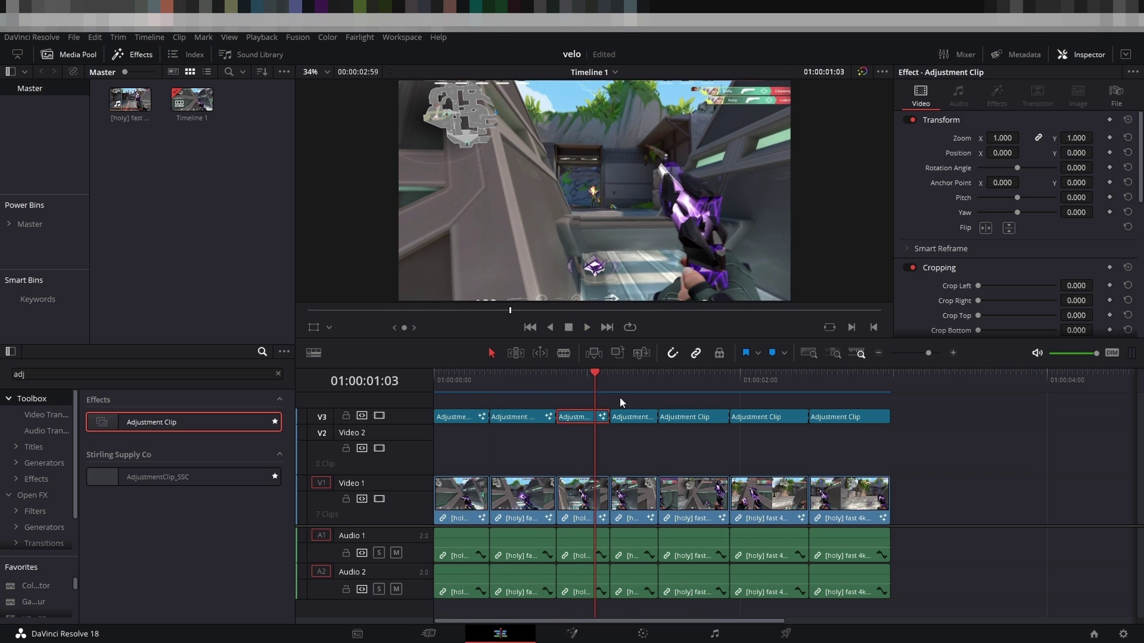
Step: Keyframe a Transform zoom-out on the fourth adjustment clip in Fusion, from zoomed in at frame 69 to size 1.13 at frame 87
{"action": "left_click", "coordinate": [572, 634]}
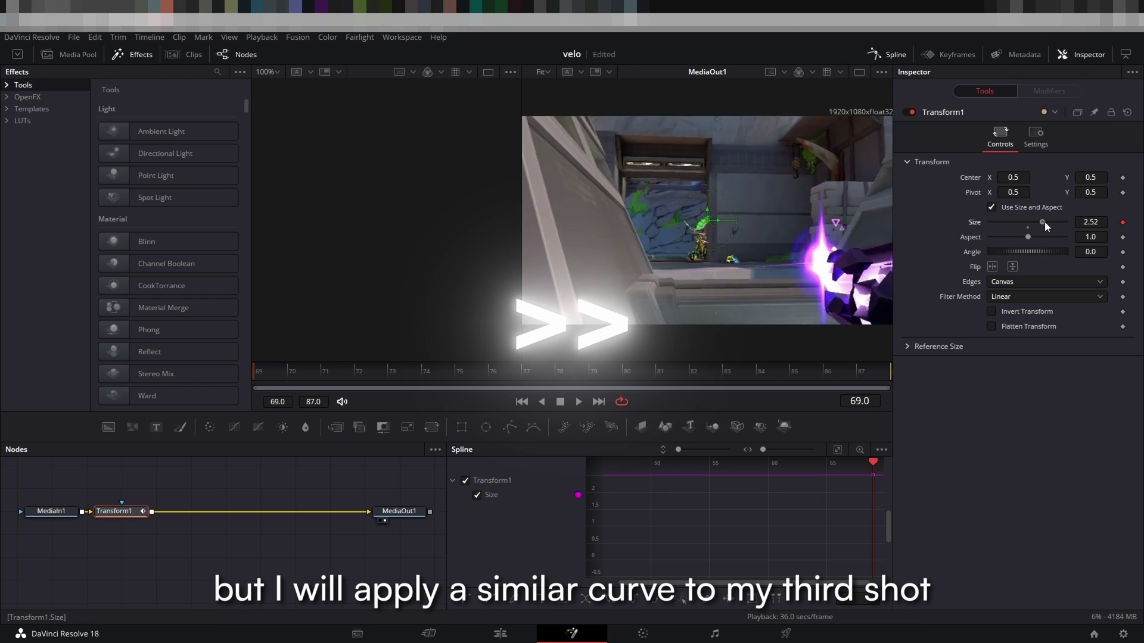
{"action": "left_click_drag", "start_coordinate": [1065, 222], "coordinate": [1028, 221]}
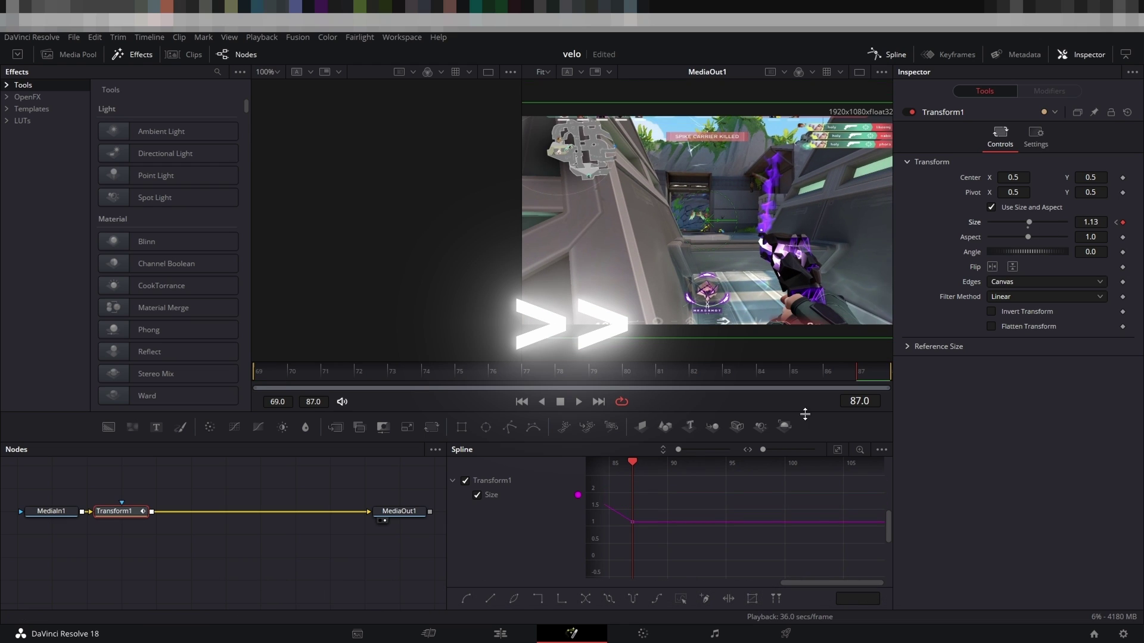
Step: Shape the fourth clip's size curve, steepening the first keyframe's handle and stretching the last keyframe's handle flat back to about frame 72
{"action": "left_click", "coordinate": [837, 449]}
{"action": "left_click", "coordinate": [628, 482]}
{"action": "left_click_drag", "start_coordinate": [706, 512], "coordinate": [651, 564]}
{"action": "left_click", "coordinate": [861, 570]}
{"action": "left_click_drag", "start_coordinate": [782, 542], "coordinate": [661, 574]}
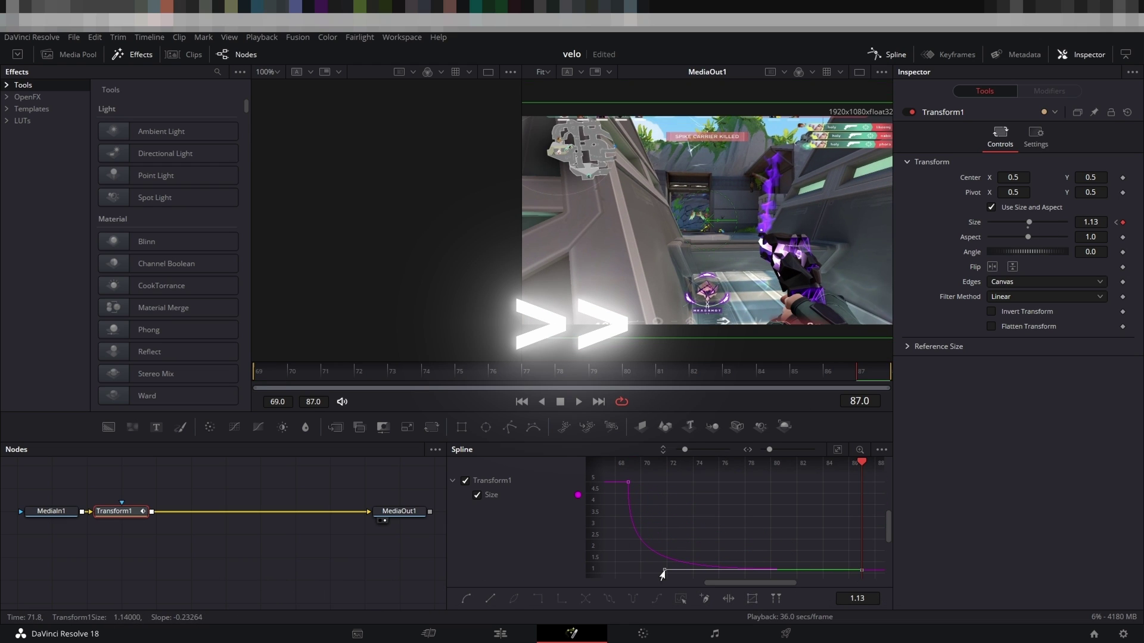
Step: Return to the Edit page and play the timeline from near the start to review the first four zooms
{"action": "key", "text": "space"}
{"action": "left_click", "coordinate": [500, 633]}
{"action": "left_click", "coordinate": [509, 373]}
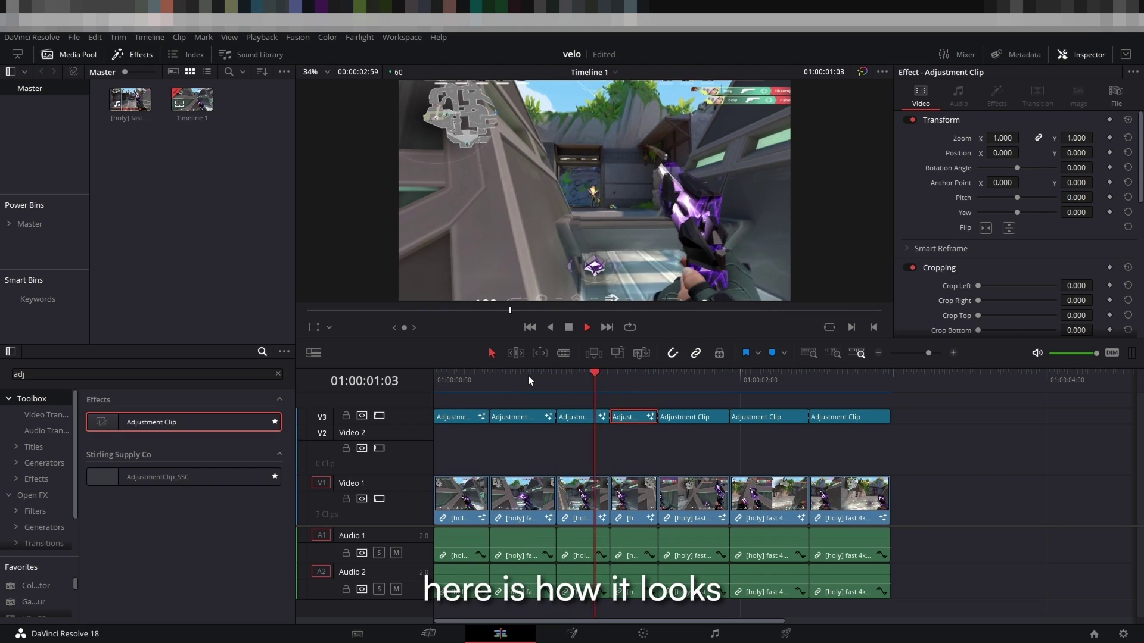
{"action": "left_click", "coordinate": [490, 380]}
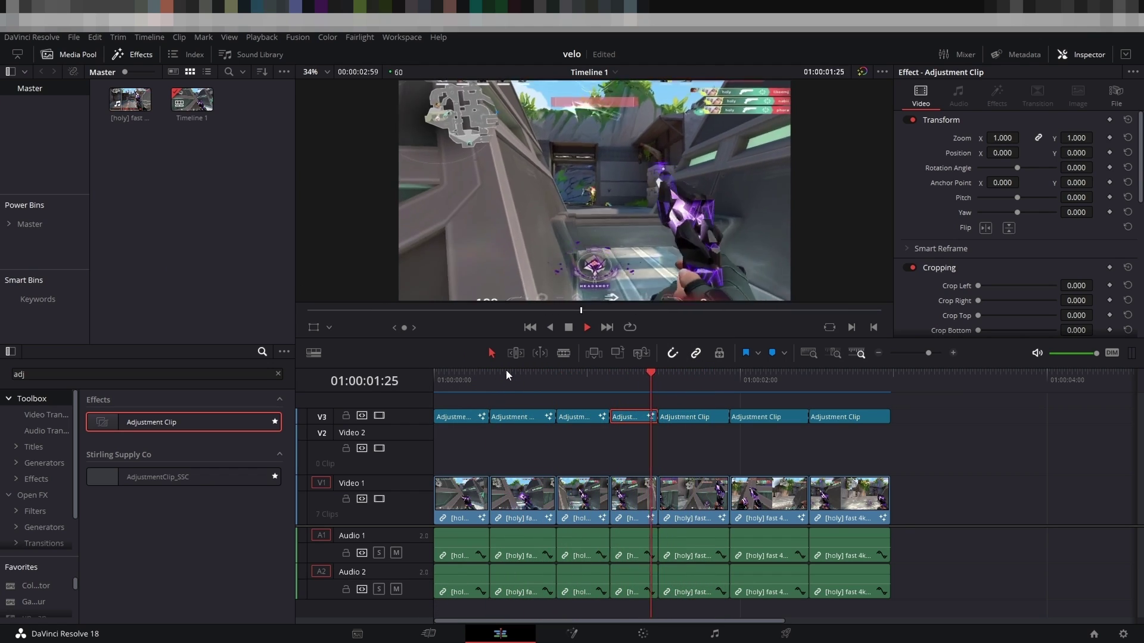
{"action": "left_click", "coordinate": [446, 373]}
{"action": "left_click_drag", "start_coordinate": [421, 381], "coordinate": [477, 387]}
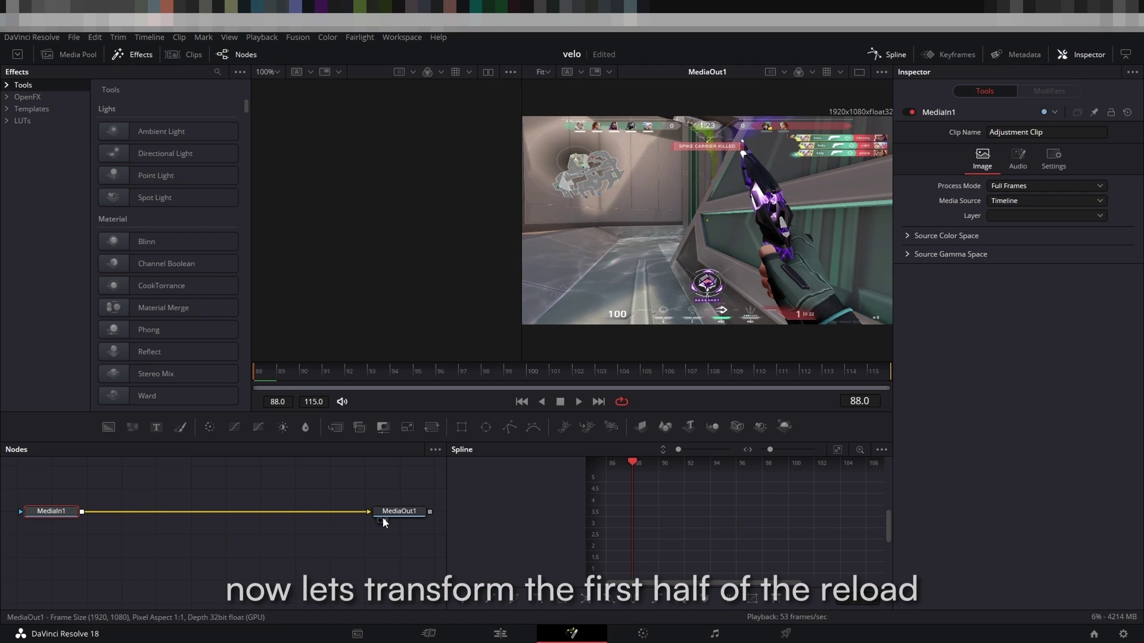
Step: Add a Transform to the fifth adjustment clip in Fusion, setting size 1.135 and keyframing size and center at frame 88
{"action": "left_click", "coordinate": [407, 427]}
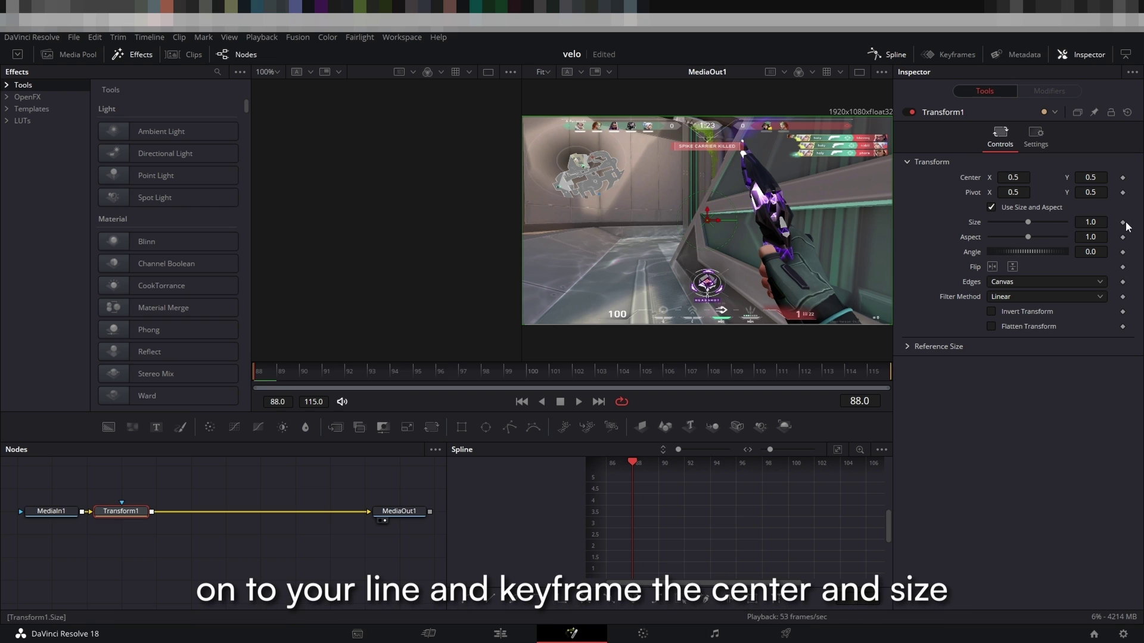
{"action": "left_click_drag", "start_coordinate": [1080, 221], "coordinate": [1092, 219]}
{"action": "left_click_drag", "start_coordinate": [1089, 179], "coordinate": [1109, 185]}
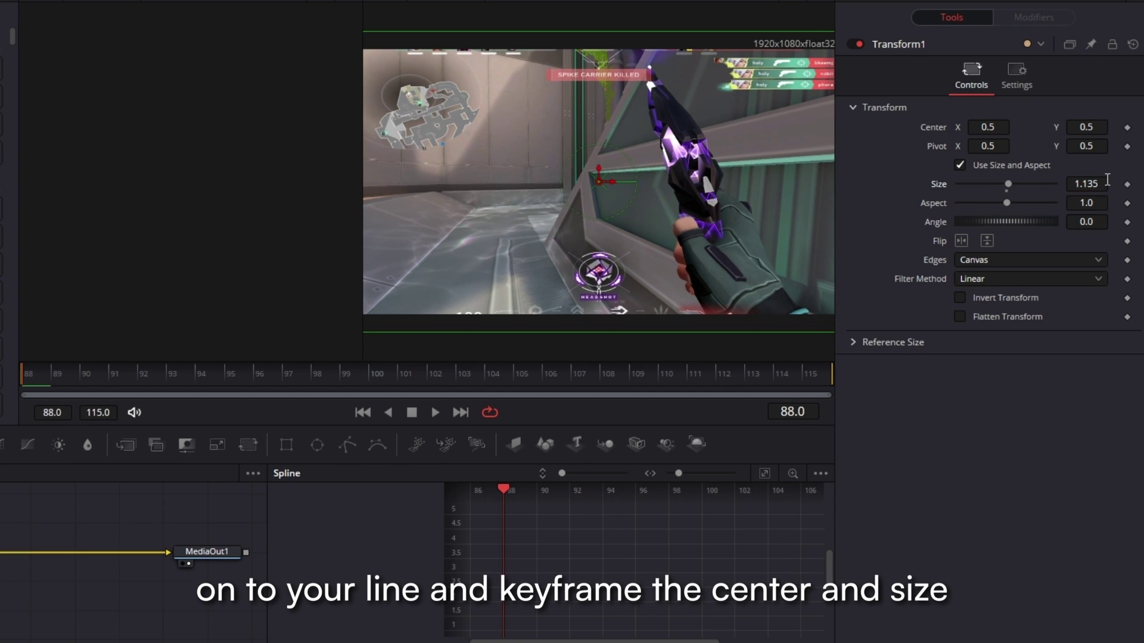
{"action": "left_click", "coordinate": [1127, 184]}
{"action": "left_click", "coordinate": [1127, 127]}
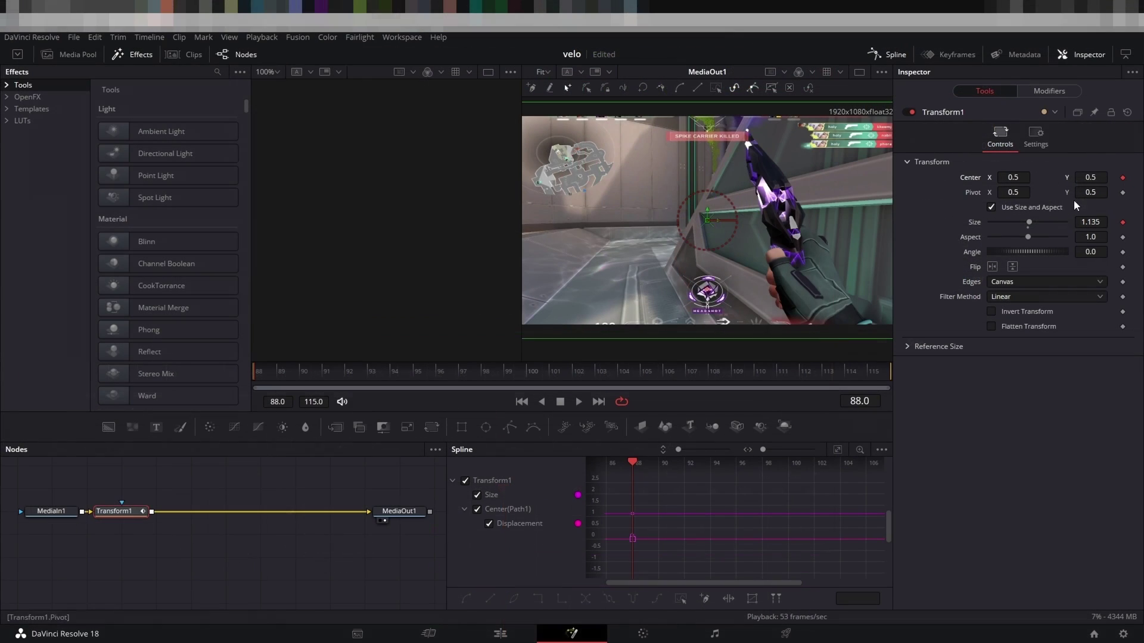
Step: Keyframe a zoom onto the gun at frame 94 with size 1.32 and center X 0.361736, Y 0.488571
{"action": "left_click_drag", "start_coordinate": [250, 371], "coordinate": [617, 366]}
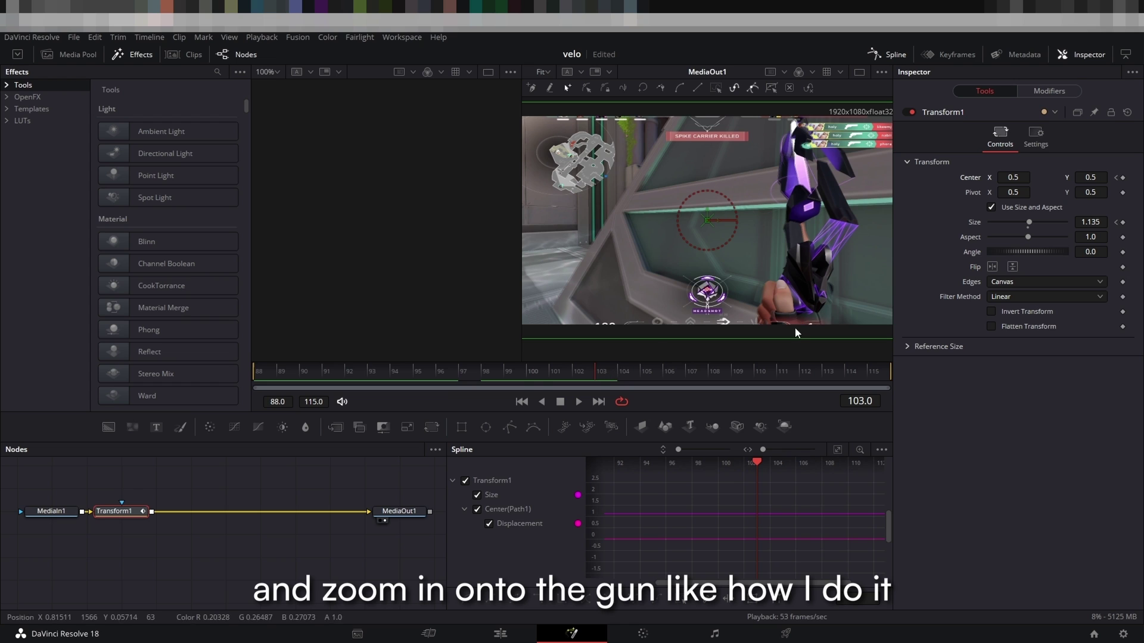
{"action": "left_click_drag", "start_coordinate": [514, 370], "coordinate": [410, 367]}
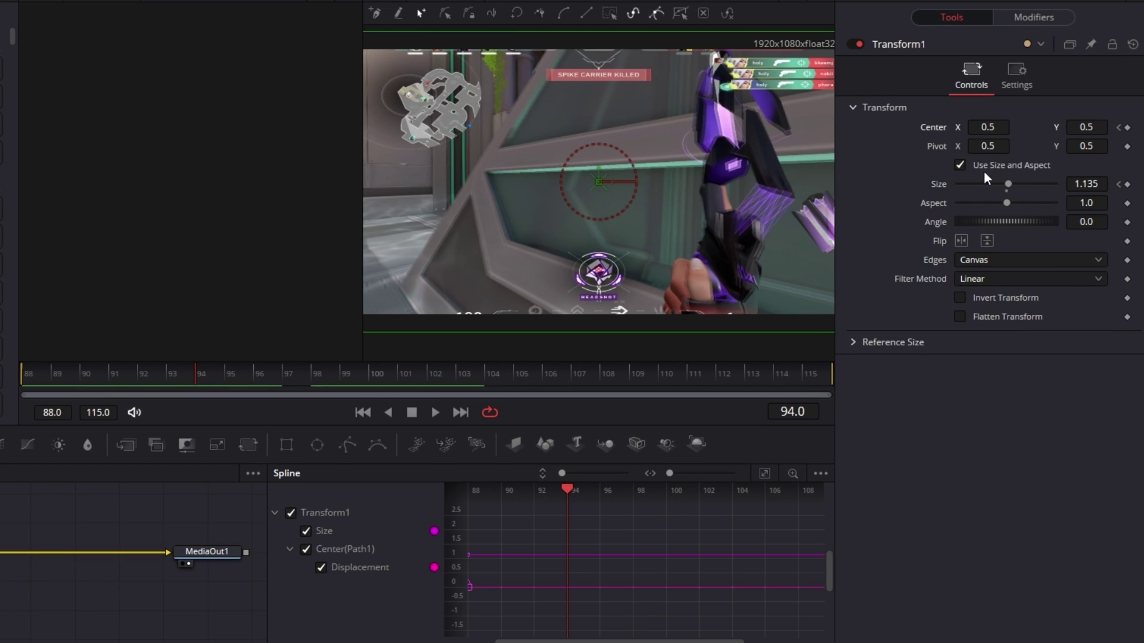
{"action": "left_click_drag", "start_coordinate": [603, 181], "coordinate": [463, 184]}
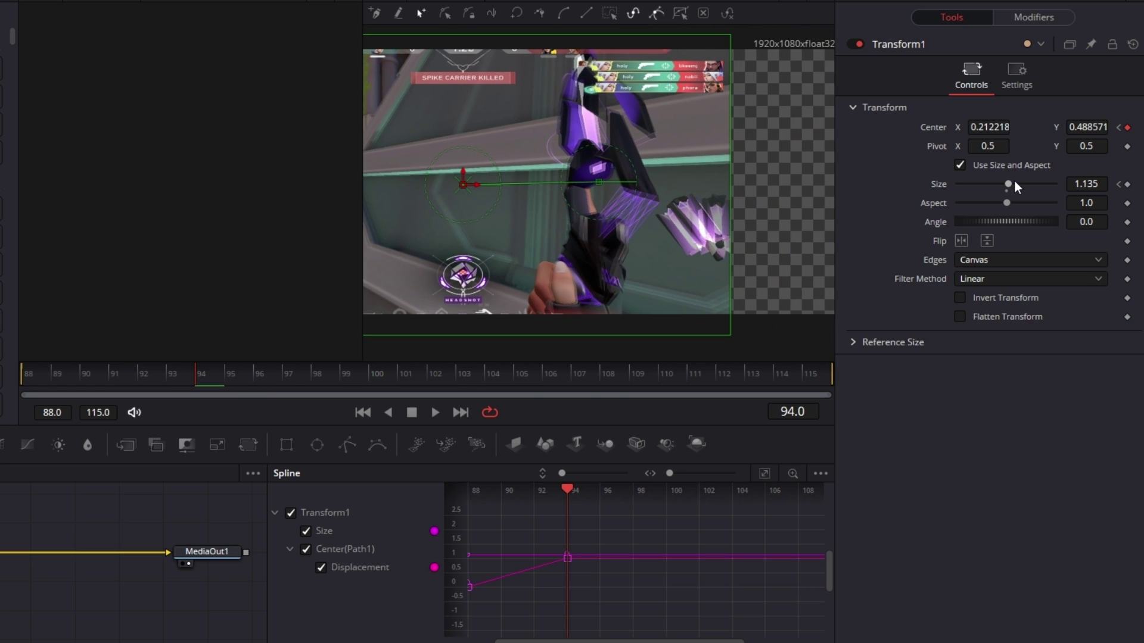
{"action": "left_click_drag", "start_coordinate": [1014, 181], "coordinate": [1010, 184]}
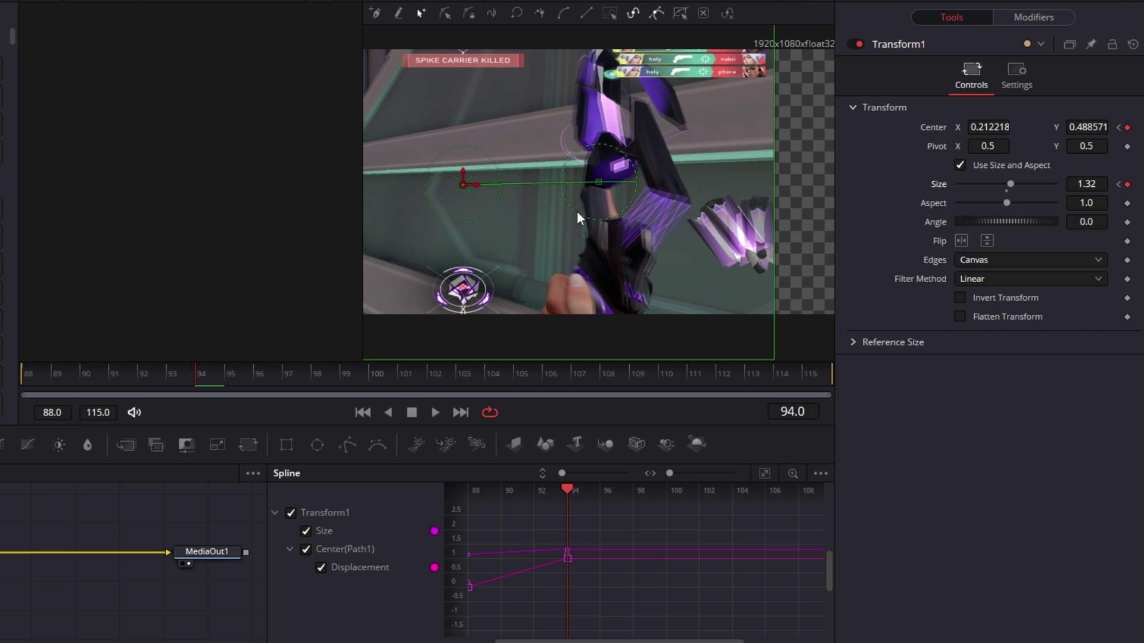
{"action": "left_click_drag", "start_coordinate": [464, 186], "coordinate": [537, 190]}
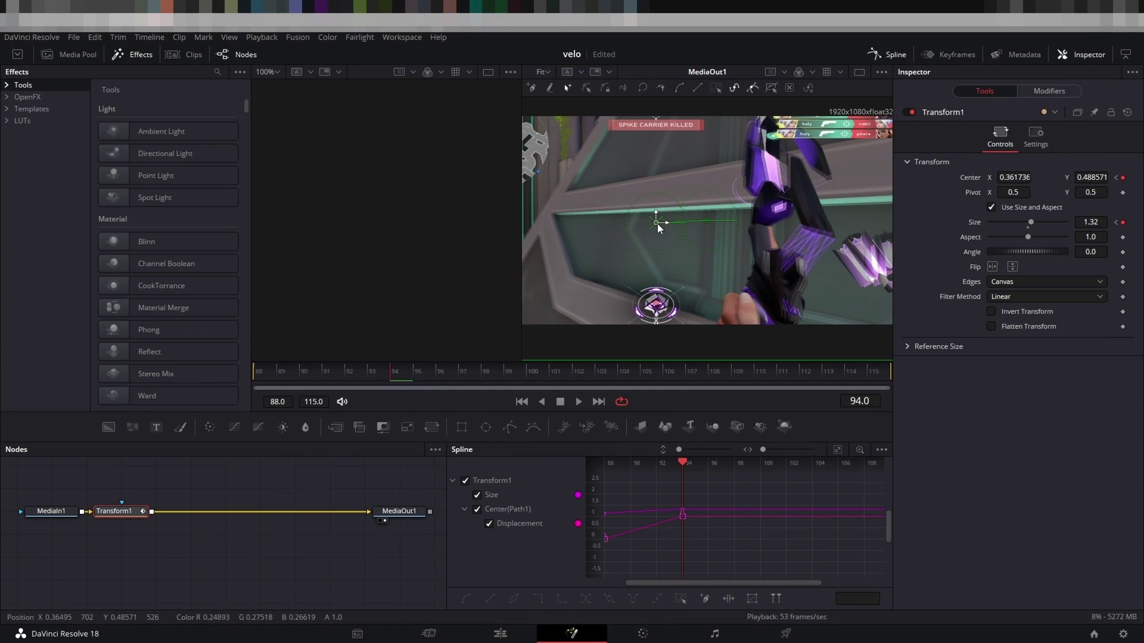
Step: Try adding size and center keyframes at frame 108 on the fifth clip's Transform
{"action": "left_click_drag", "start_coordinate": [412, 370], "coordinate": [708, 371]}
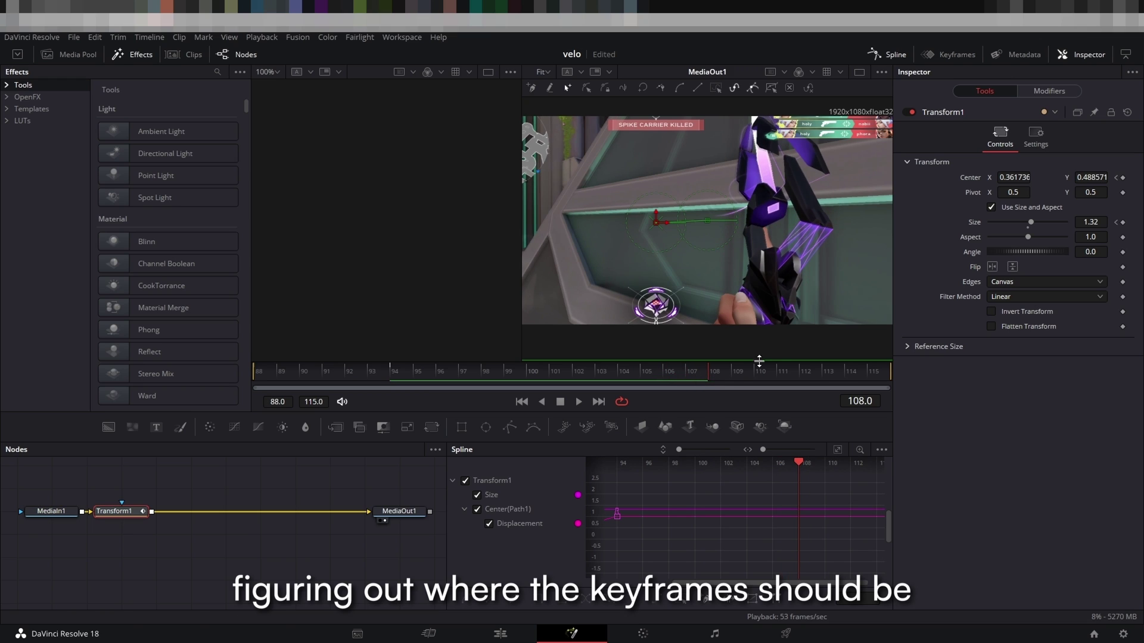
{"action": "left_click", "coordinate": [1122, 222]}
{"action": "left_click", "coordinate": [1122, 178]}
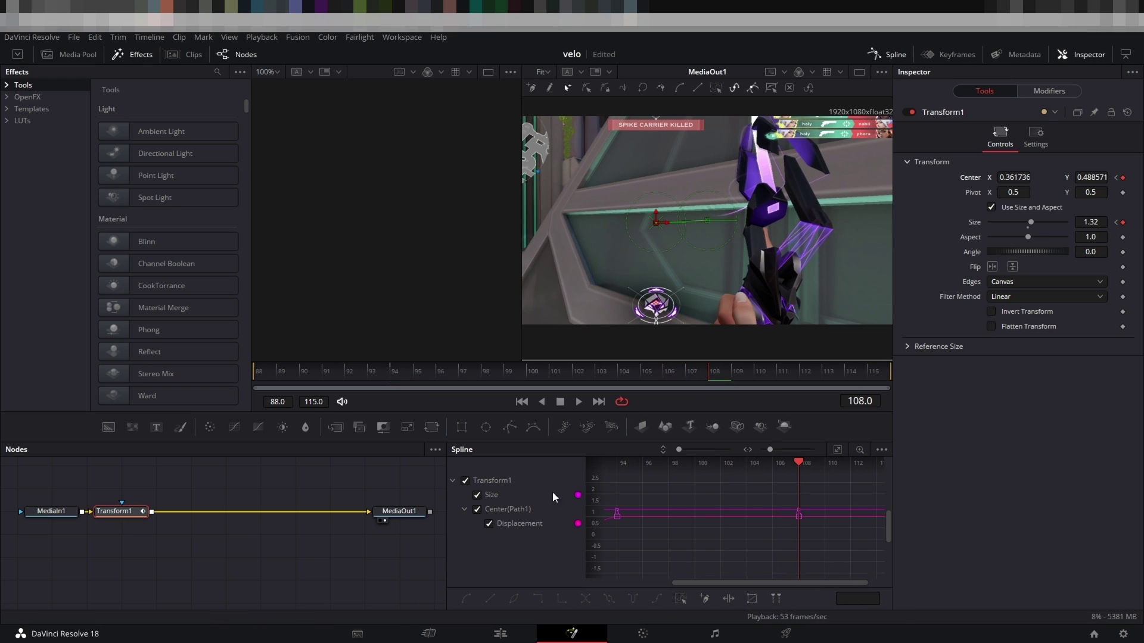
Step: Smooth the fifth clip's size and center displacement keyframes at frames 88 and 94
{"action": "left_click", "coordinate": [836, 449]}
{"action": "left_click_drag", "start_coordinate": [869, 477], "coordinate": [629, 576]}
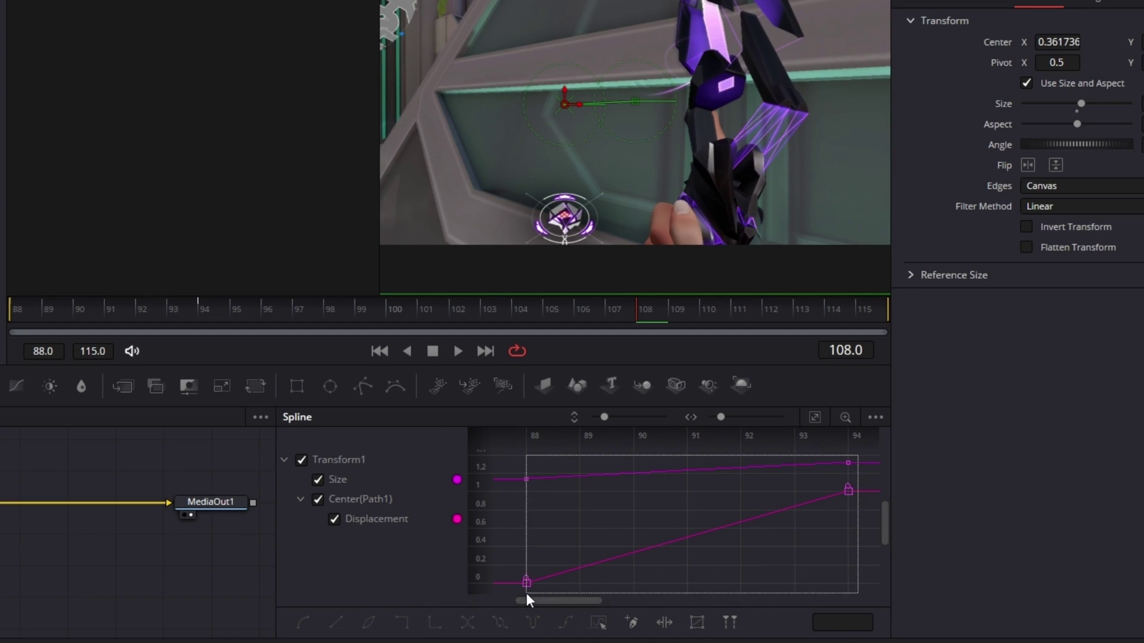
{"action": "left_click_drag", "start_coordinate": [526, 593], "coordinate": [526, 592]}
{"action": "left_click", "coordinate": [305, 623]}
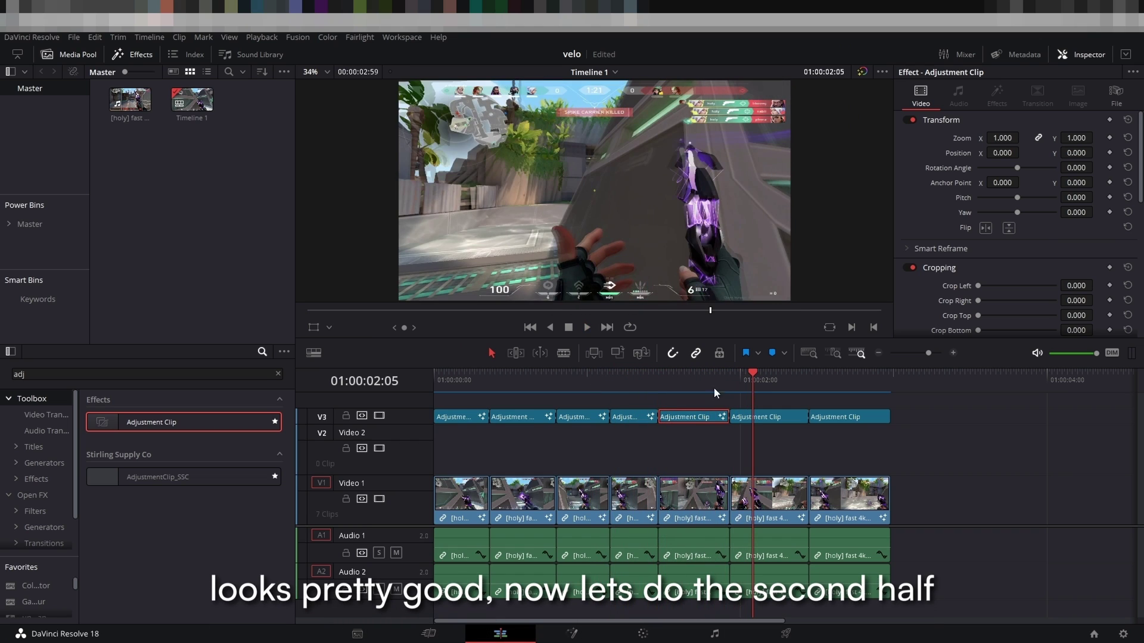
Step: Add a Transform to the sixth adjustment clip in Fusion, keyframing center and size 1.091 at frame 116
{"action": "left_click", "coordinate": [731, 380]}
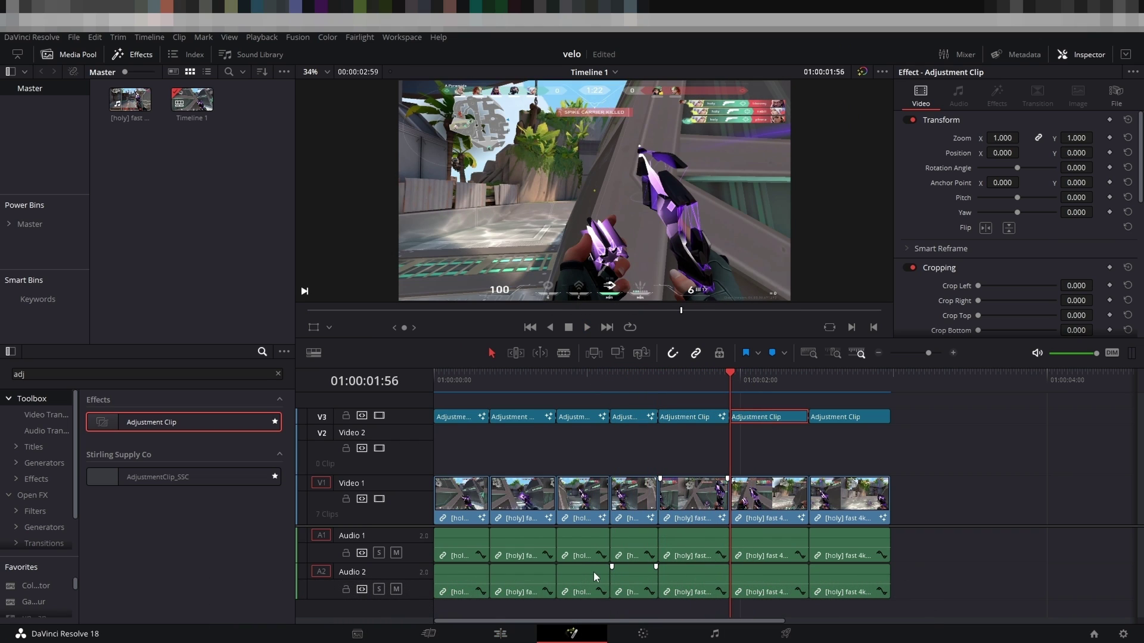
{"action": "left_click", "coordinate": [572, 634]}
{"action": "left_click", "coordinate": [425, 425]}
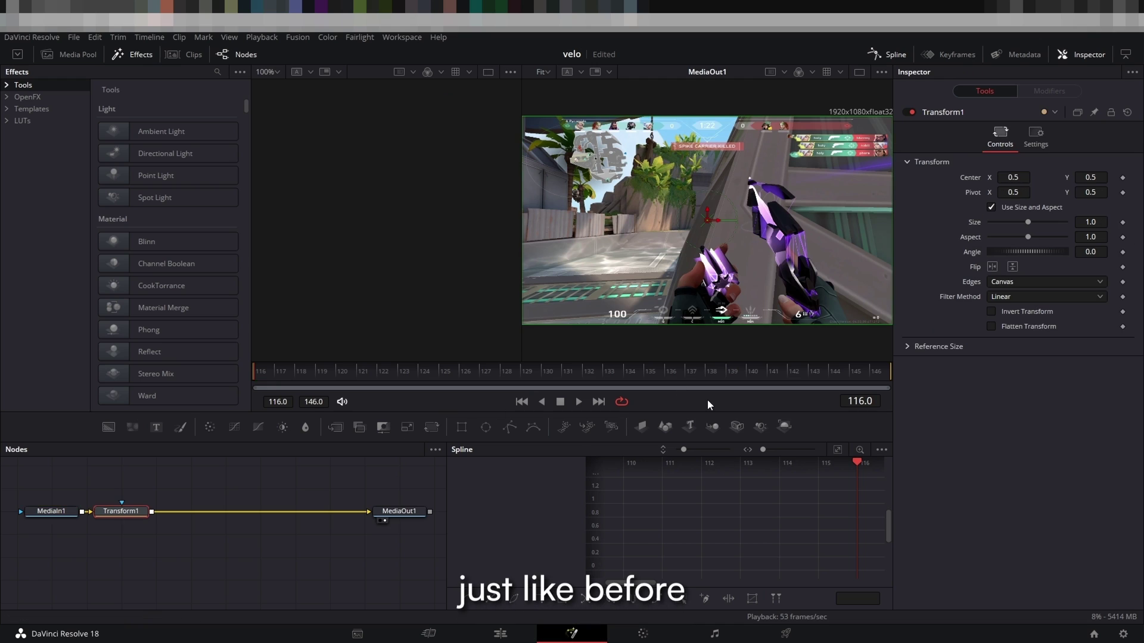
{"action": "left_click", "coordinate": [1122, 222]}
{"action": "left_click", "coordinate": [1122, 177]}
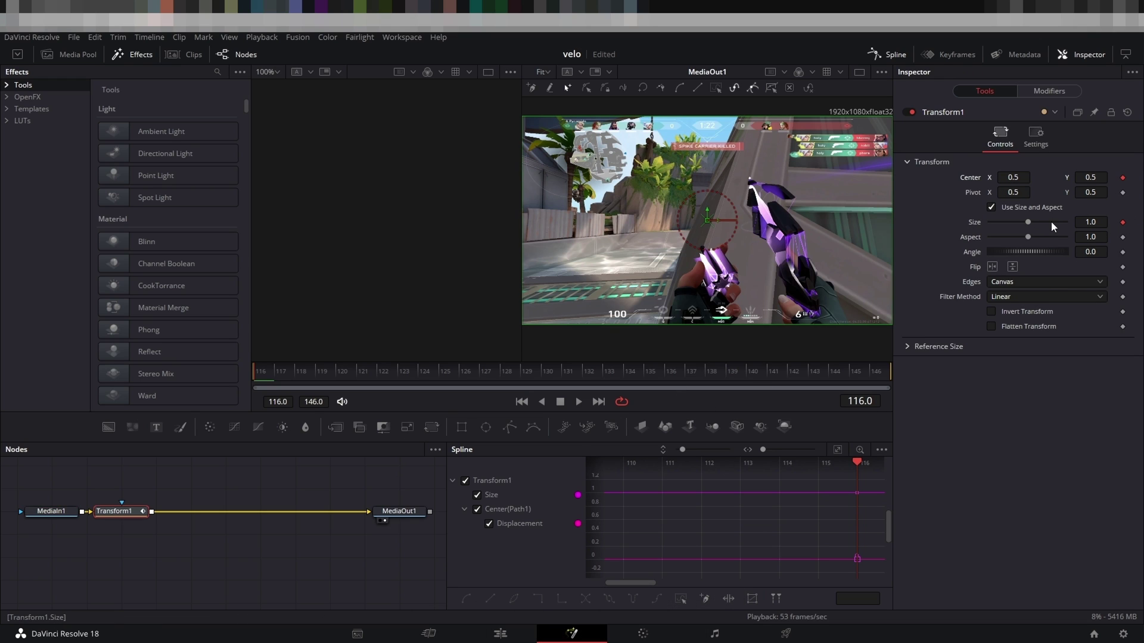
{"action": "left_click_drag", "start_coordinate": [1089, 222], "coordinate": [1115, 222]}
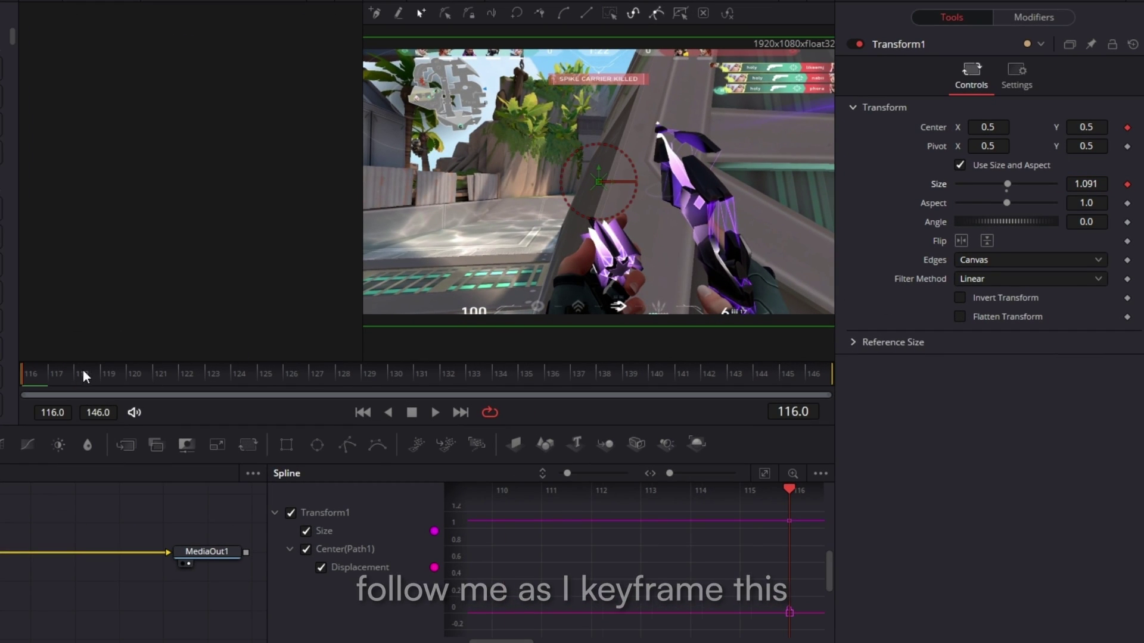
Step: Keyframe size 1.561 and center X 0.290996, Y 0.631428 at frame 124, and smooth the sixth clip's size and displacement keyframes
{"action": "left_click_drag", "start_coordinate": [84, 369], "coordinate": [212, 379]}
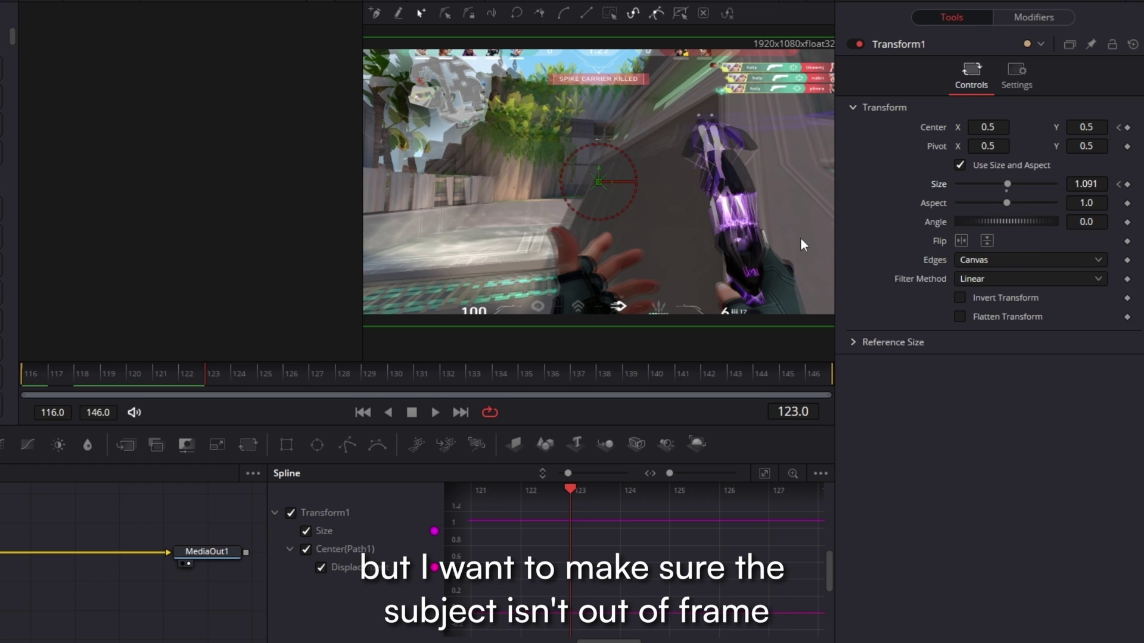
{"action": "left_click", "coordinate": [228, 377]}
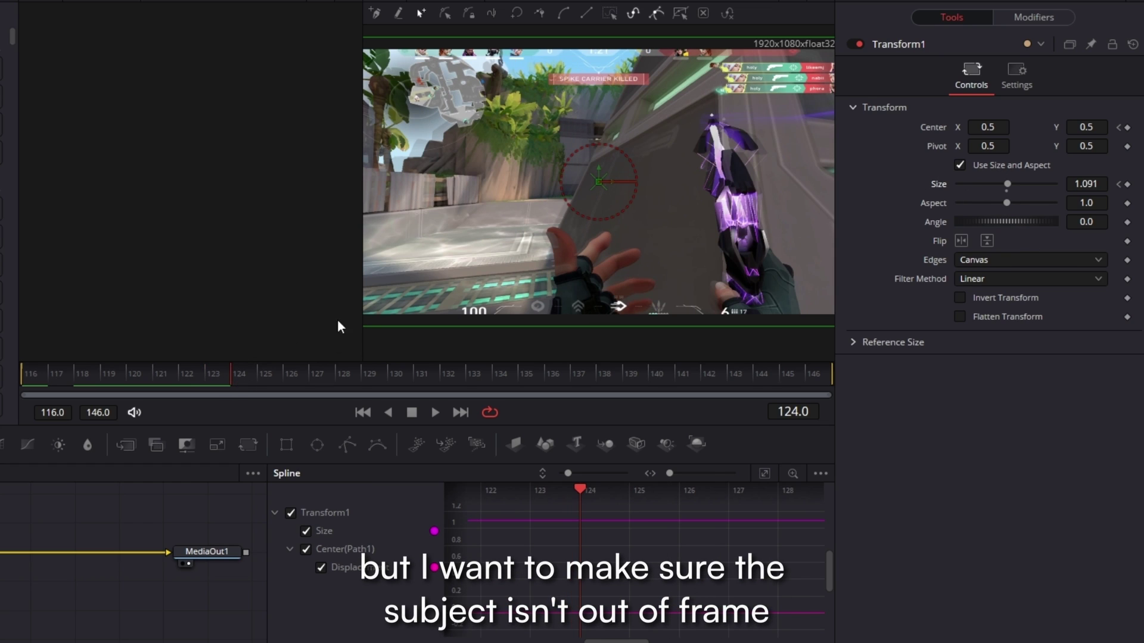
{"action": "left_click_drag", "start_coordinate": [1085, 183], "coordinate": [1129, 184]}
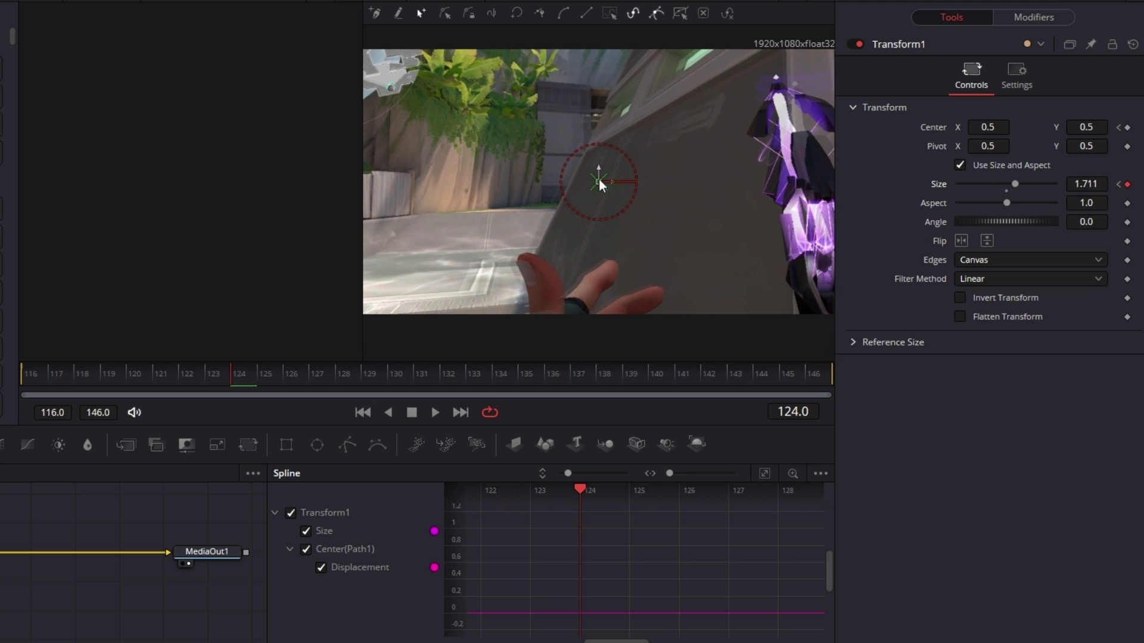
{"action": "left_click_drag", "start_coordinate": [598, 181], "coordinate": [500, 147]}
{"action": "left_click_drag", "start_coordinate": [1093, 184], "coordinate": [1085, 184]}
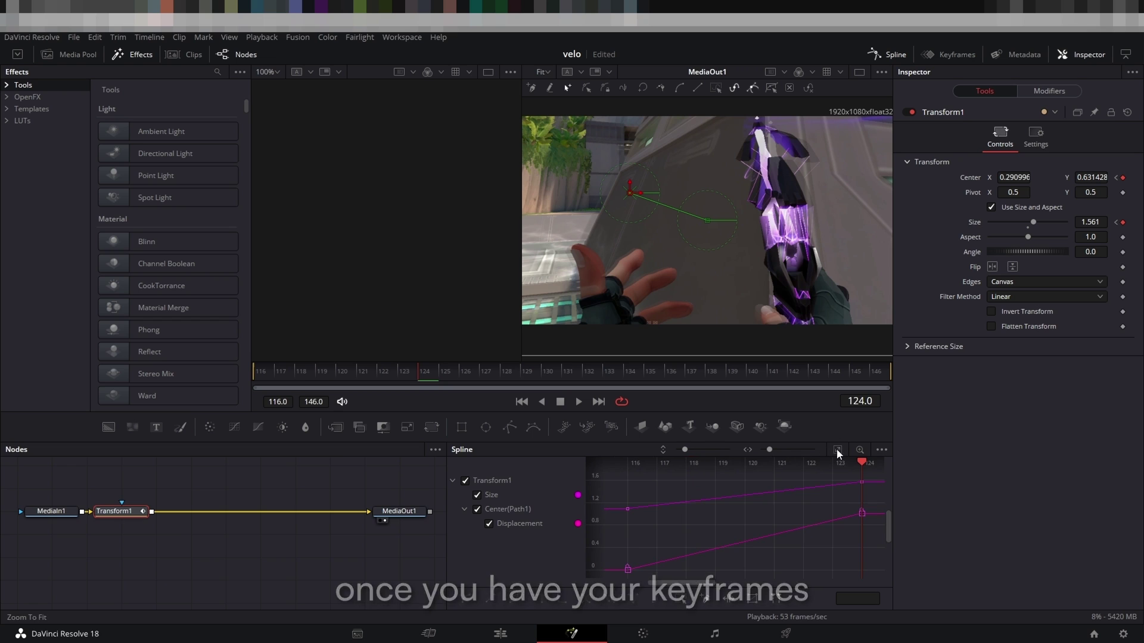
{"action": "left_click_drag", "start_coordinate": [872, 476], "coordinate": [617, 576]}
{"action": "left_click", "coordinate": [467, 599]}
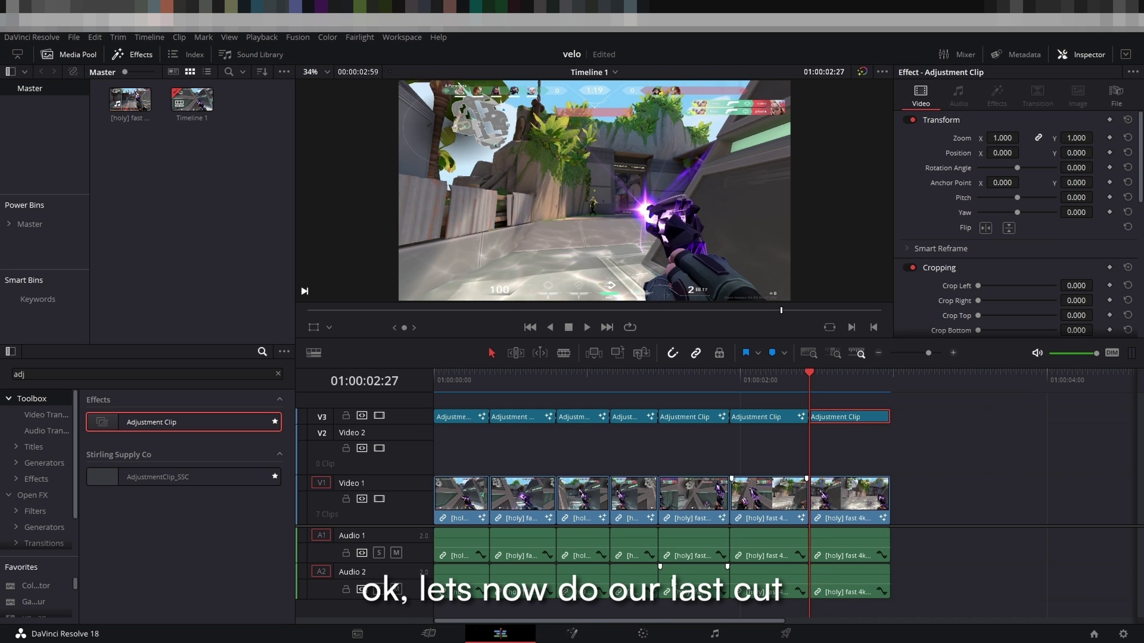
Step: Add a Transform to the last adjustment clip in Fusion, keyframing size from zoomed in at frame 147 to 1.25 at frame 178
{"action": "left_click", "coordinate": [572, 633]}
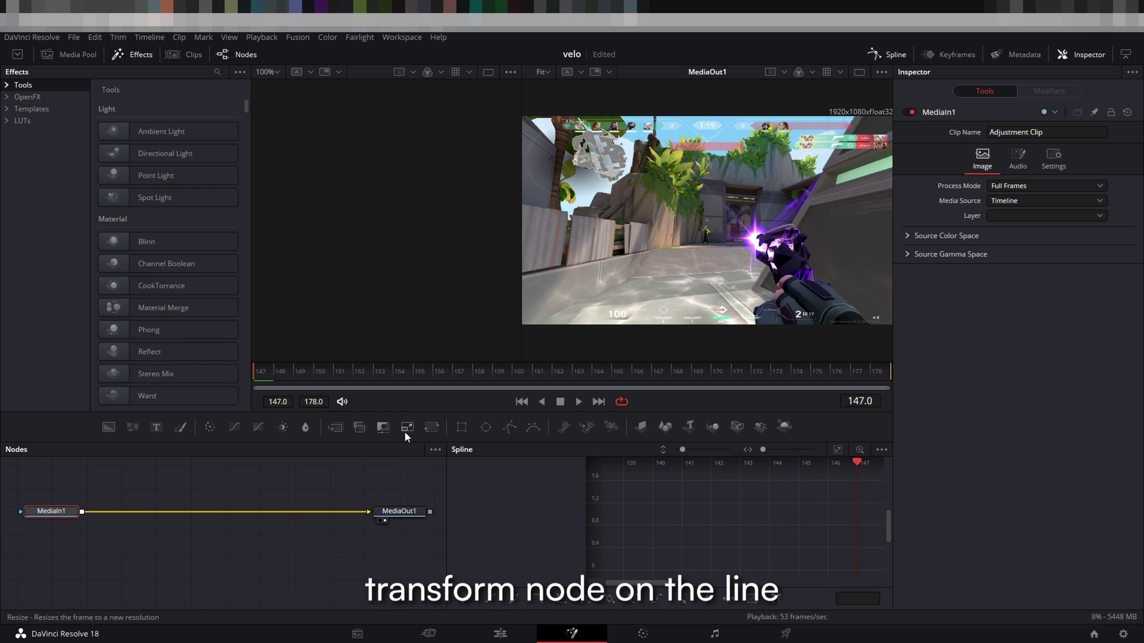
{"action": "left_click", "coordinate": [427, 431]}
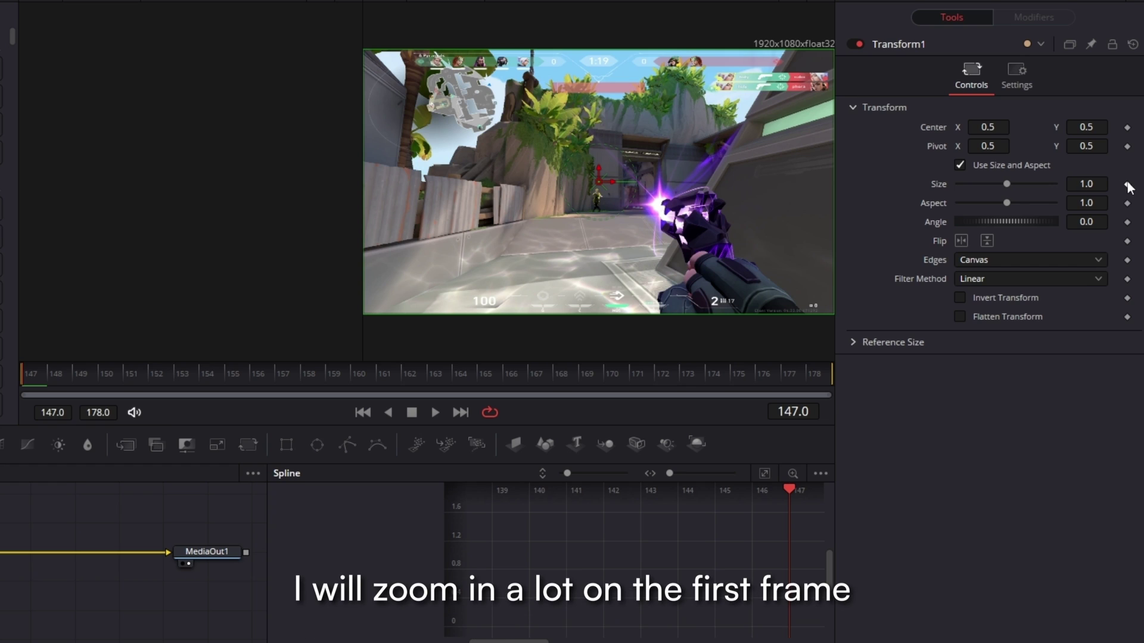
{"action": "left_click", "coordinate": [1126, 184]}
{"action": "mouse_move", "coordinate": [1007, 184]}
{"action": "left_mouse_down"}
{"action": "mouse_move", "coordinate": [1043, 181]}
{"action": "mouse_move", "coordinate": [1012, 186]}
{"action": "left_mouse_up"}
{"action": "left_click", "coordinate": [461, 412]}
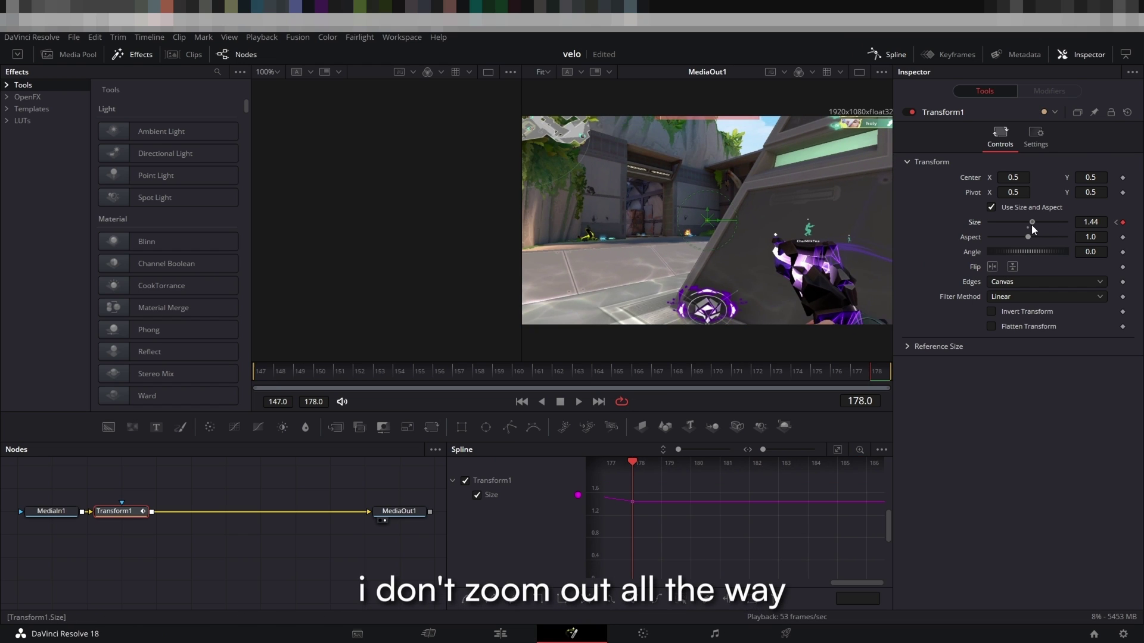
{"action": "left_click_drag", "start_coordinate": [1031, 225], "coordinate": [1029, 224]}
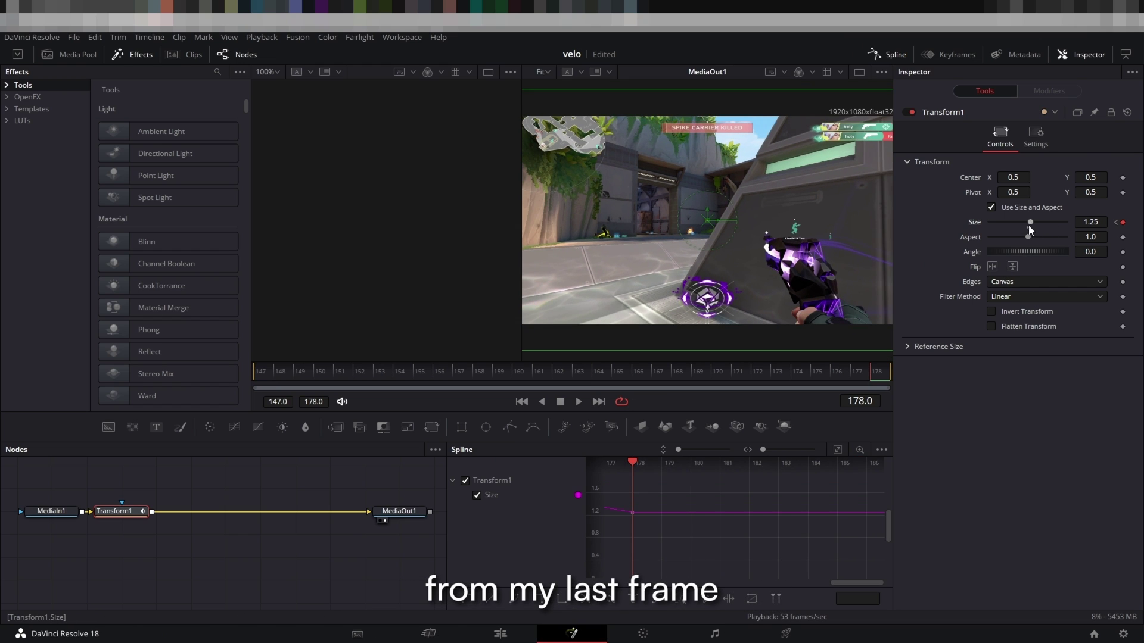
{"action": "left_click", "coordinate": [837, 449]}
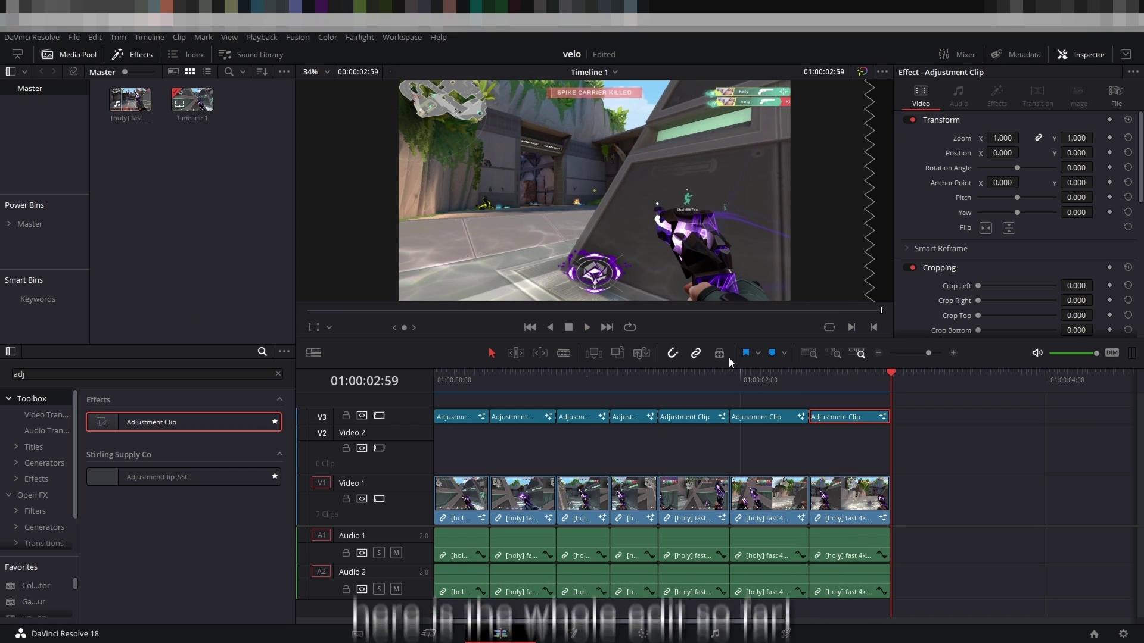
Step: Play the Edit page timeline from the start to review the motion across all seven cuts
{"action": "key", "text": "Home"}
{"action": "key", "text": "space"}
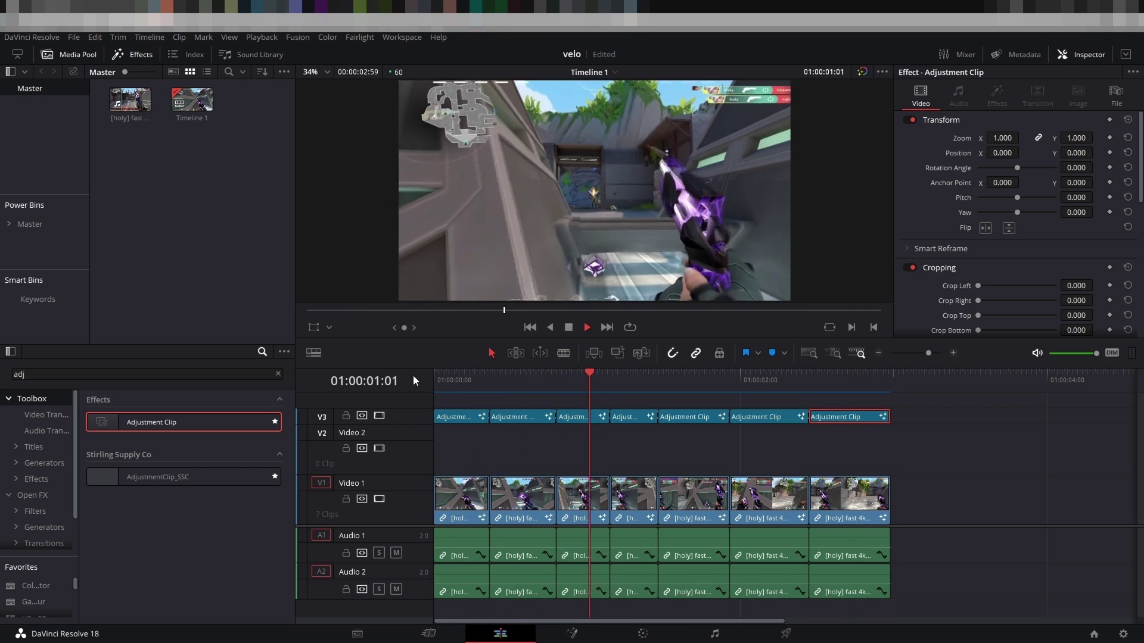